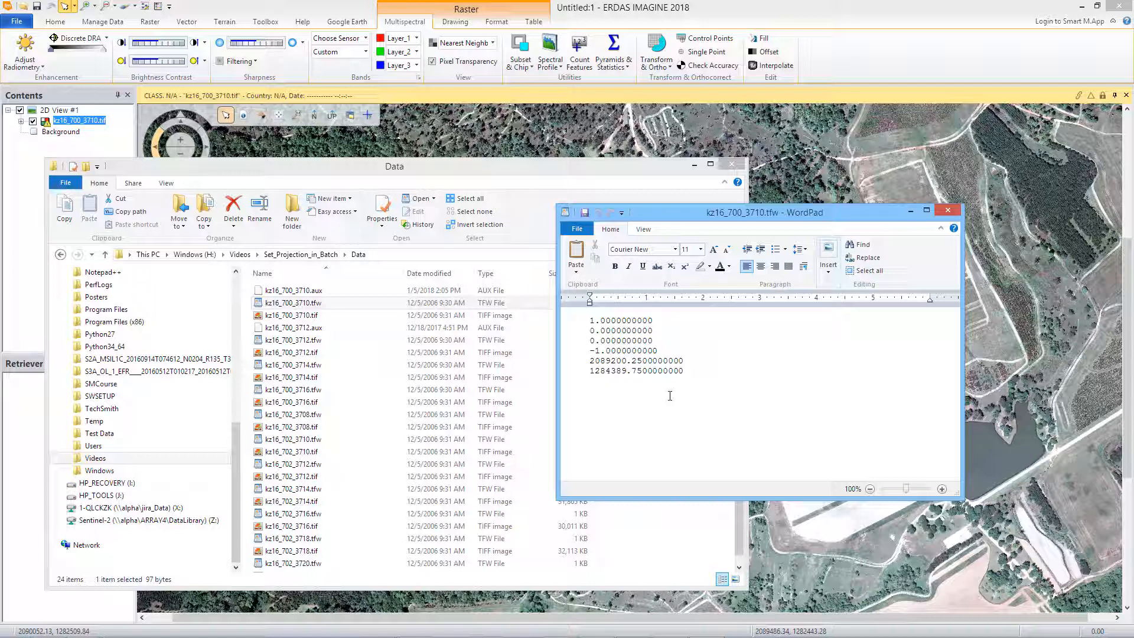
- Close the kz16_700_3710.tfw world file and the Data folder window
left_click(948, 211)
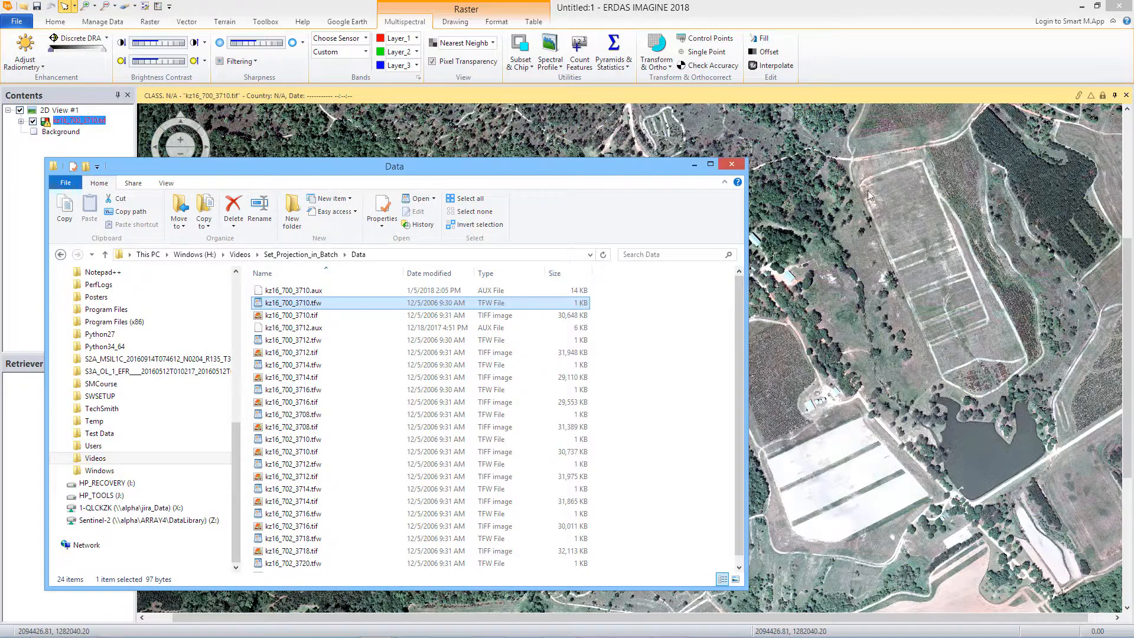
left_click(735, 161)
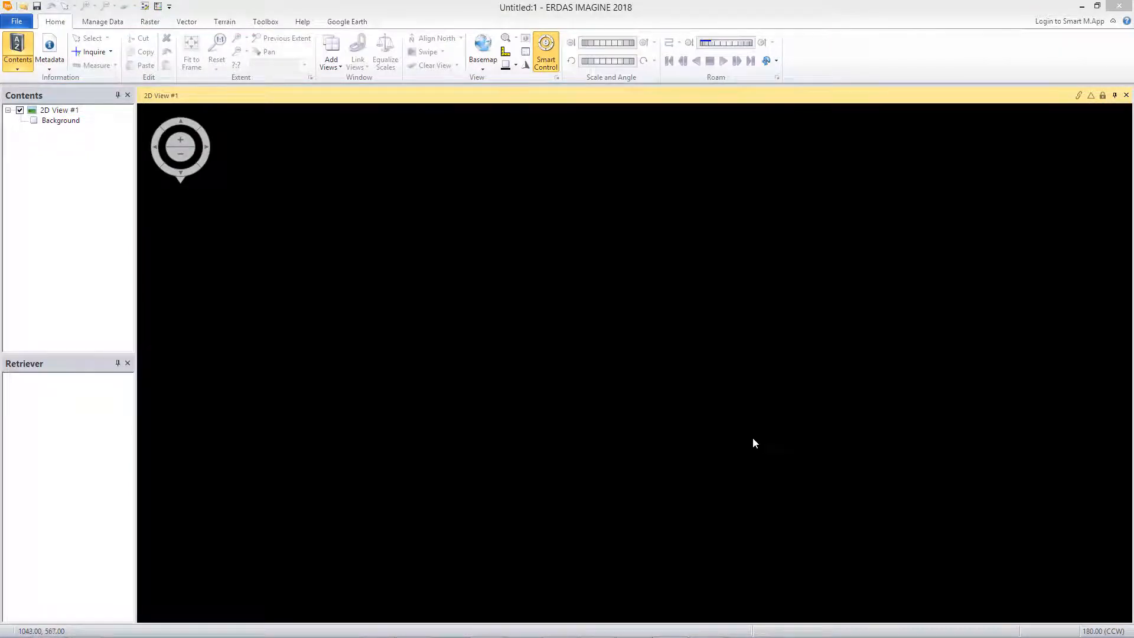
- View the image metadata of the recently used file kz16_700_3710.tif
mouse_move(324, 92)
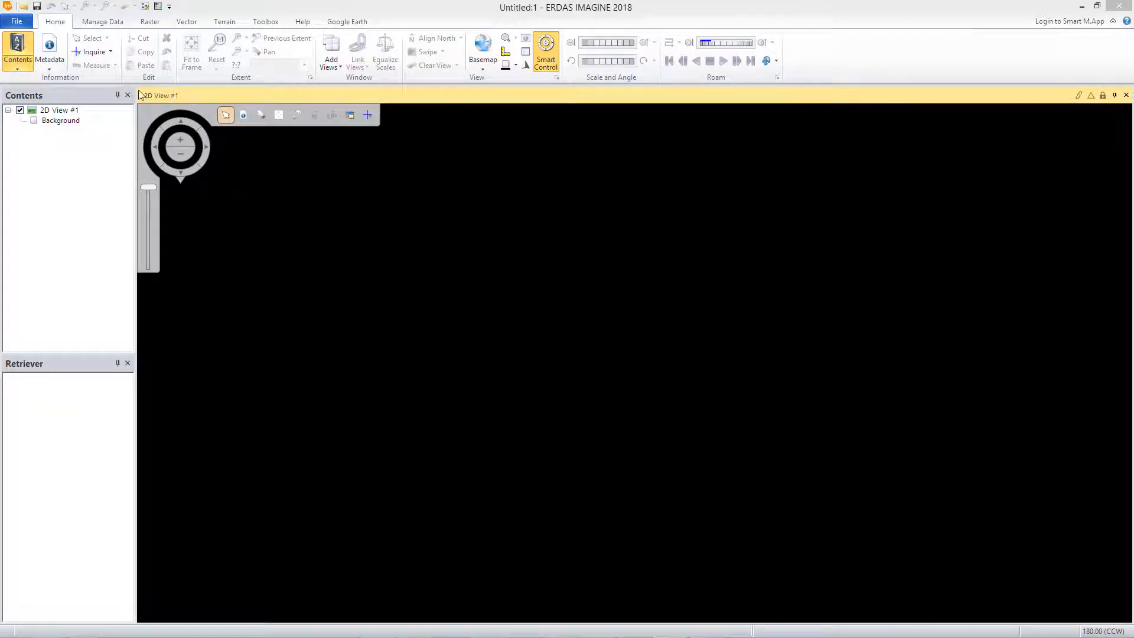
left_click(49, 48)
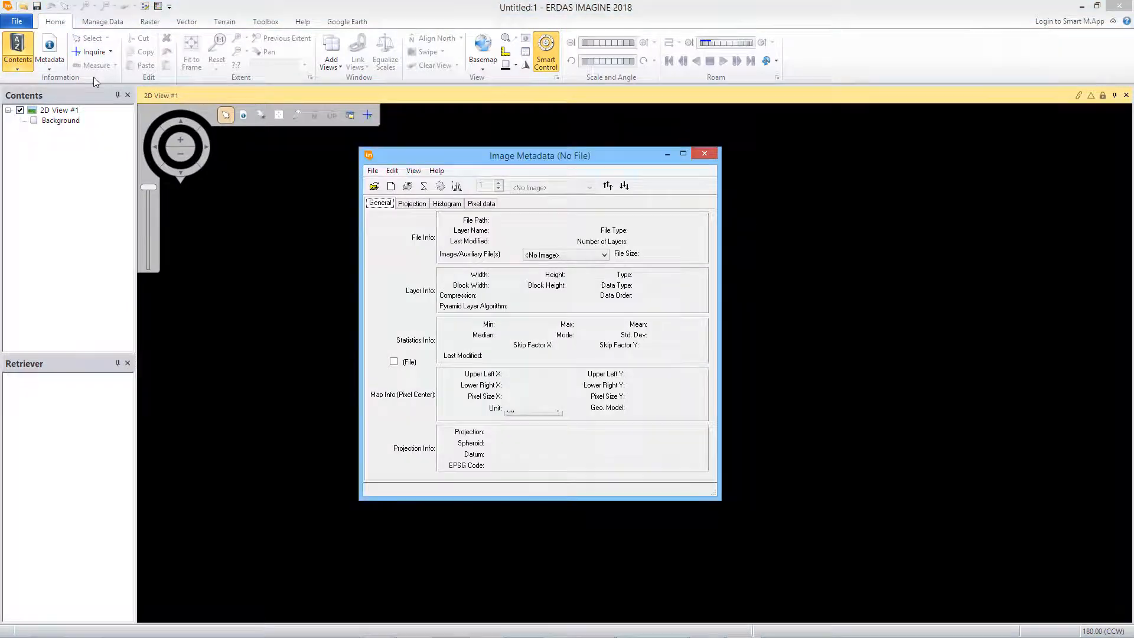
left_click(374, 186)
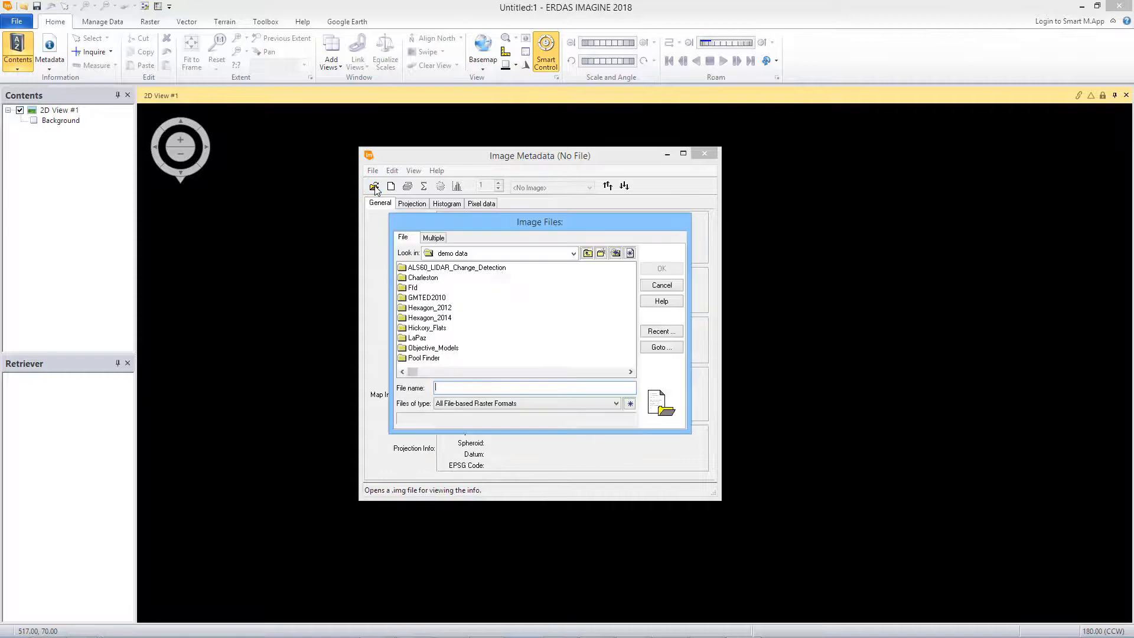
left_click(661, 331)
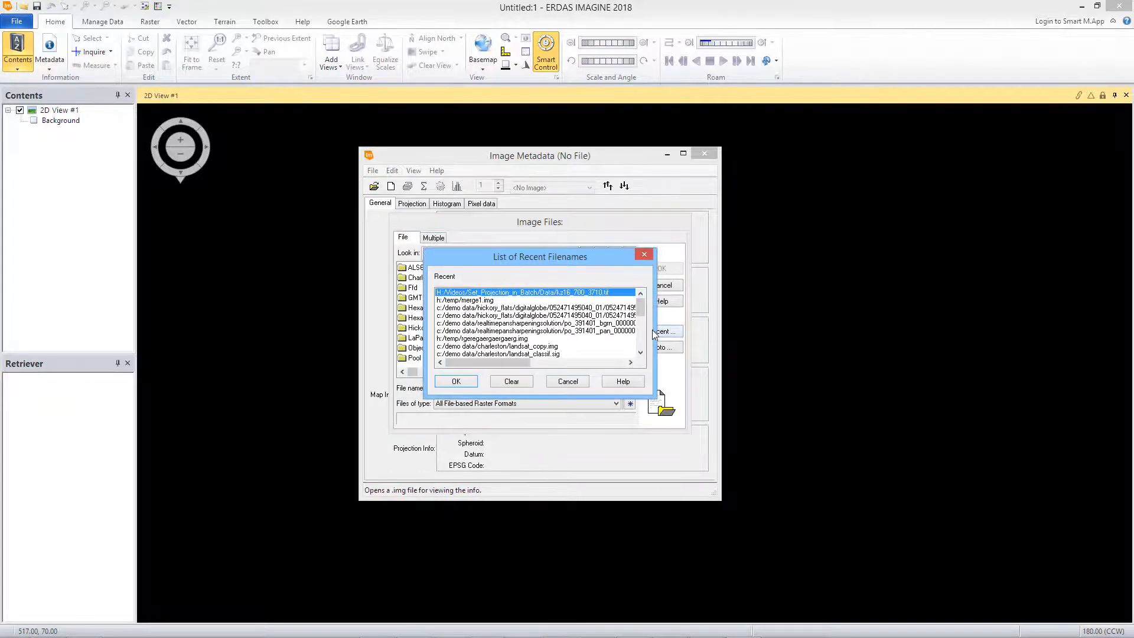
double_click(586, 295)
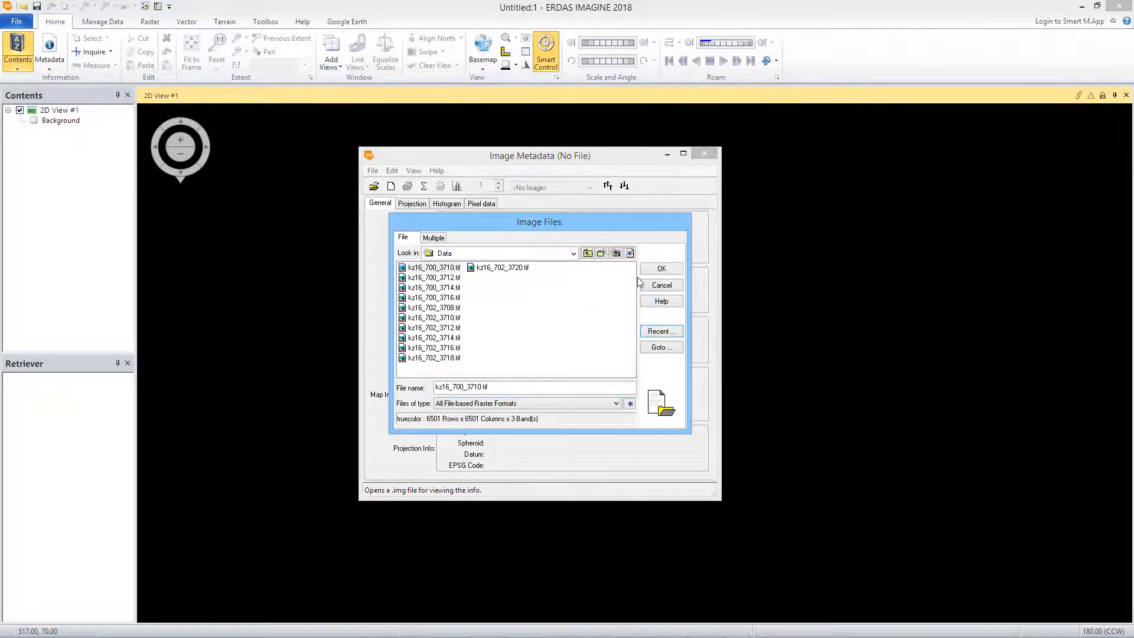
left_click(656, 269)
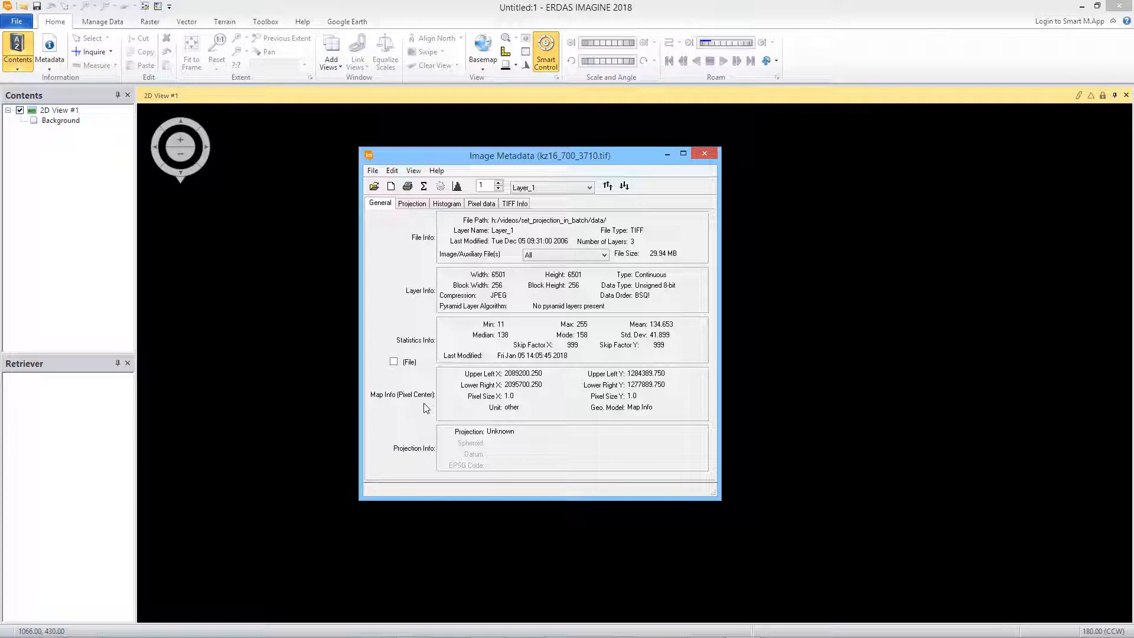
- Examine the TIFF information of kz16_700_3710.tif, expanding the main Image entry to check which tag groups it holds
left_click(511, 205)
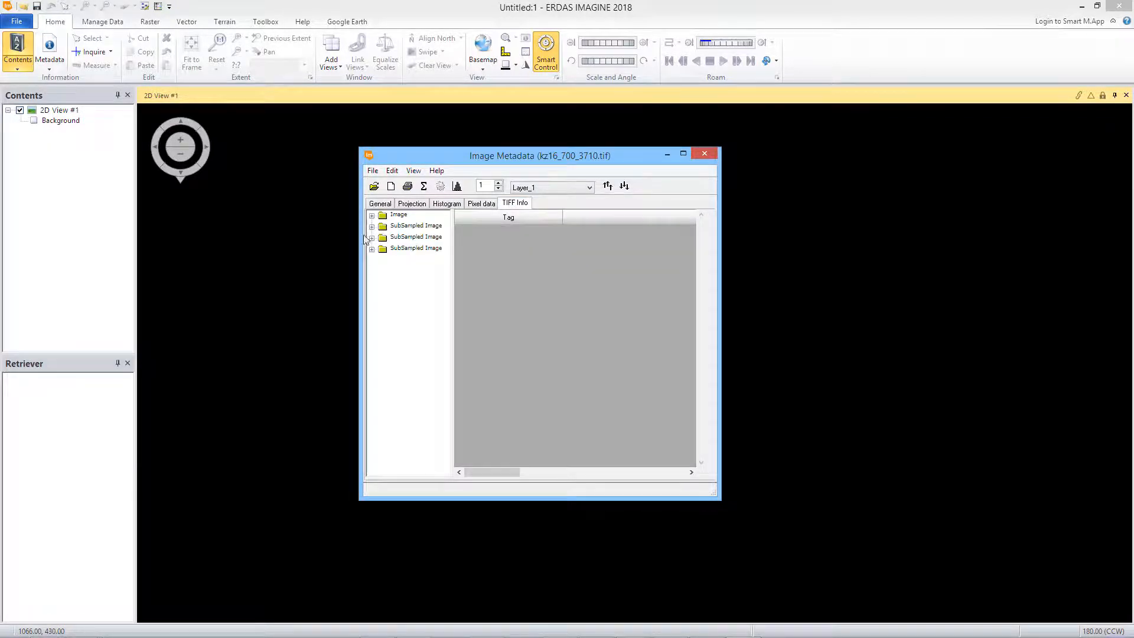
left_click(371, 216)
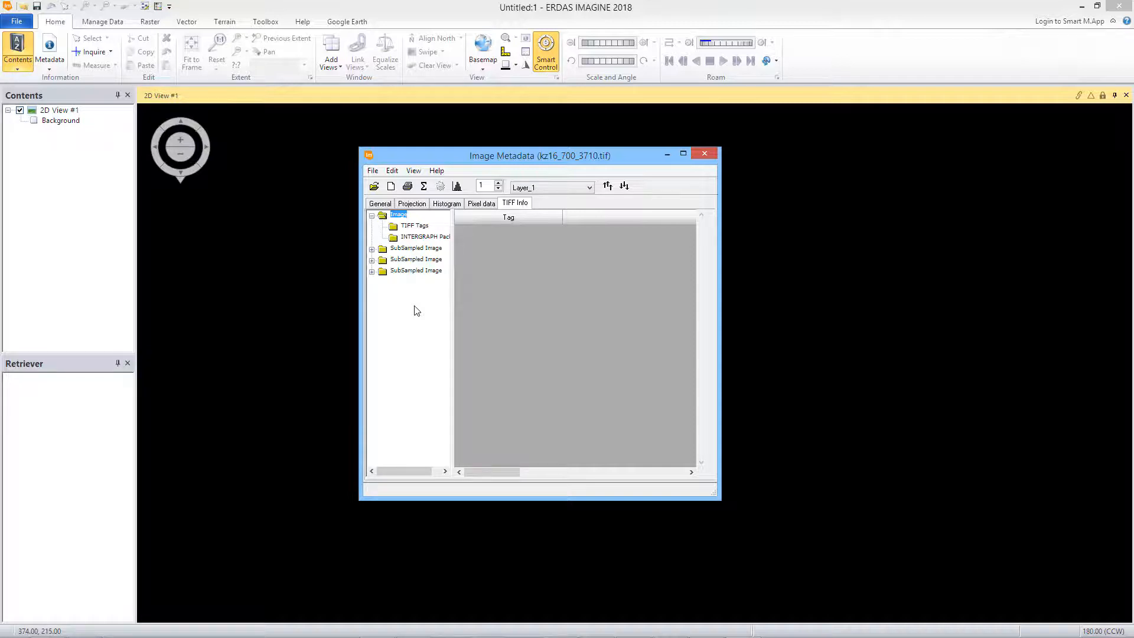
left_click(293, 389)
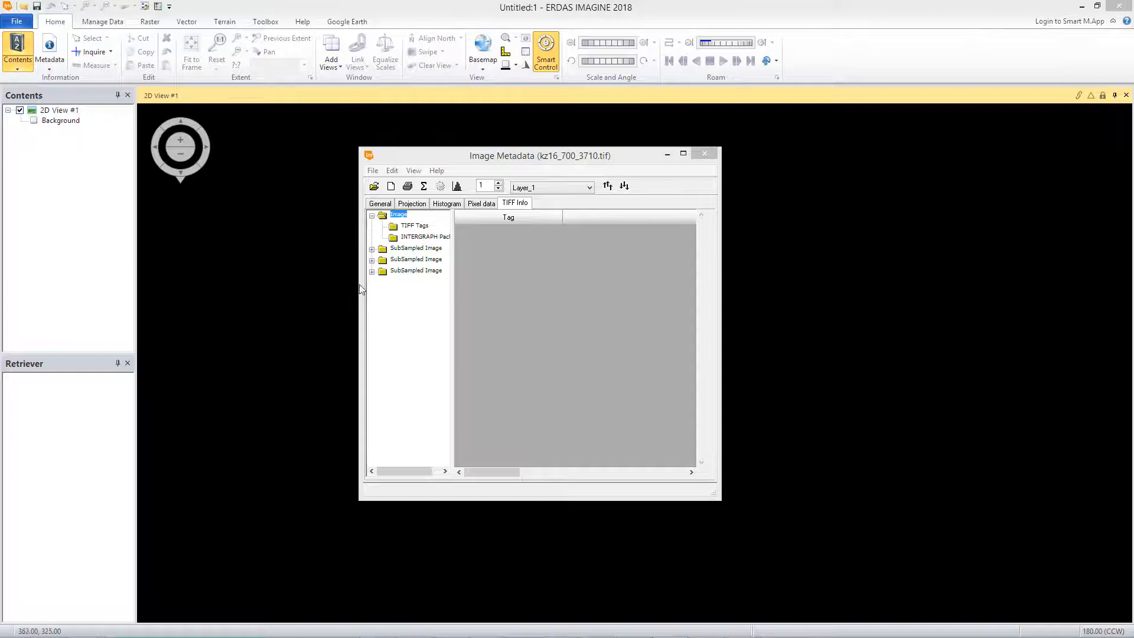
left_click(392, 171)
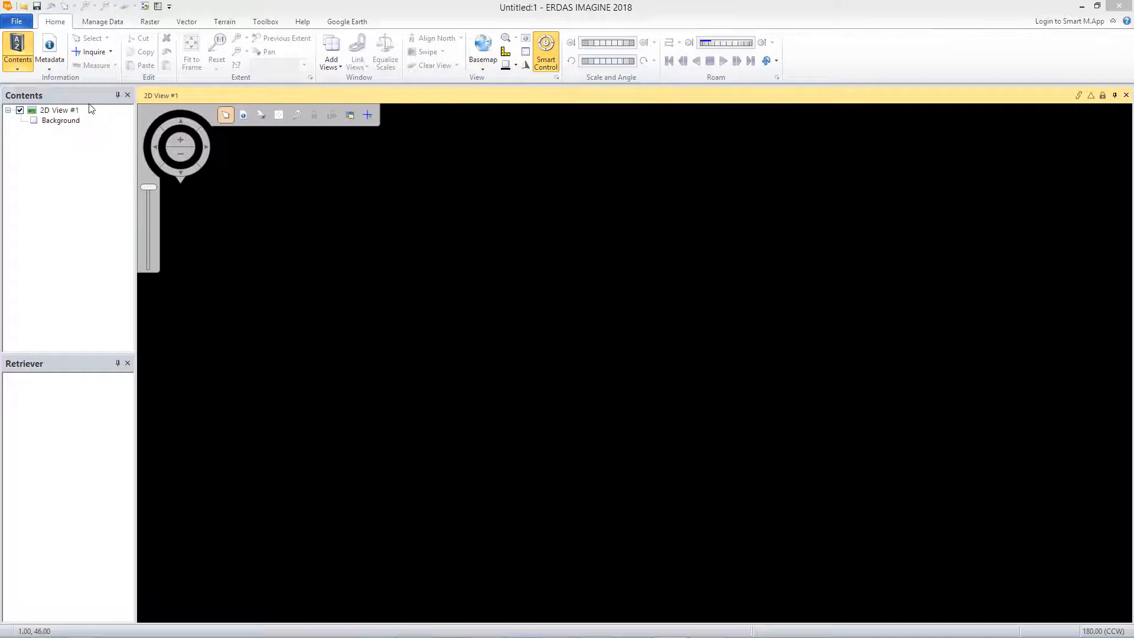
- Start Edit Image Metadata and load kz16_700_3710.tif from H:/Videos/Set_Projection_in_Batch/Data as the image file
left_click(50, 53)
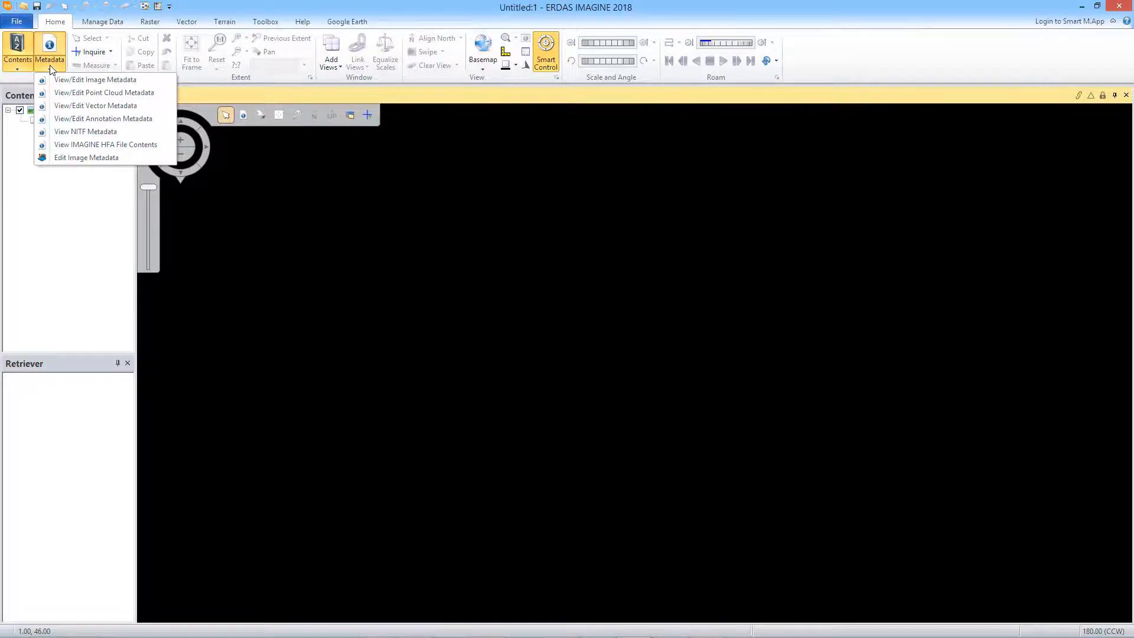
left_click(92, 158)
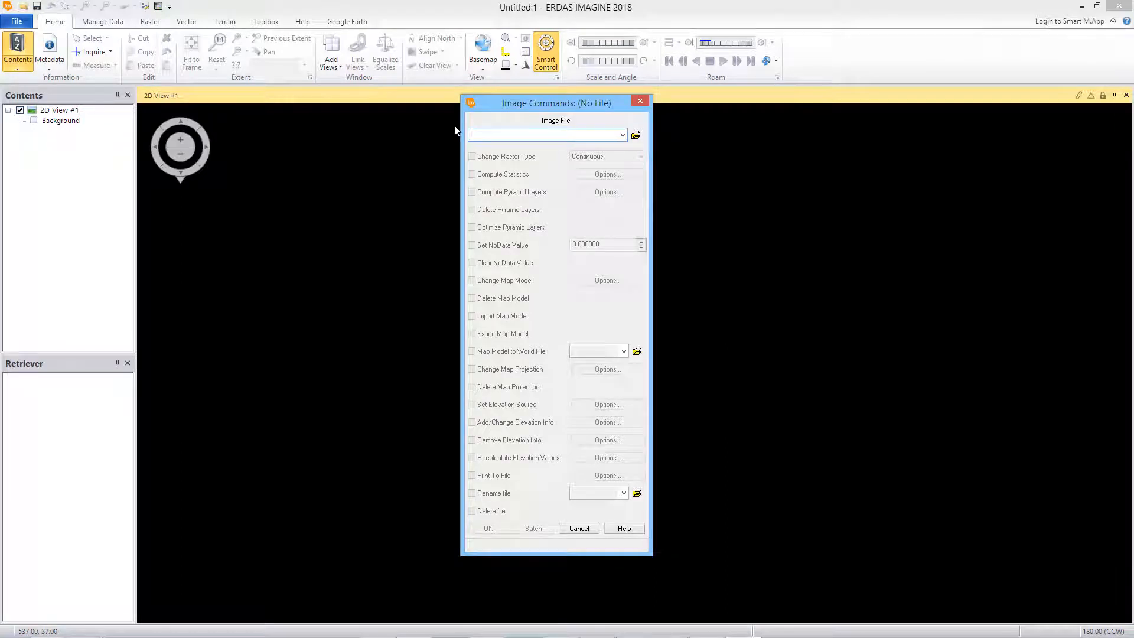
left_click(635, 136)
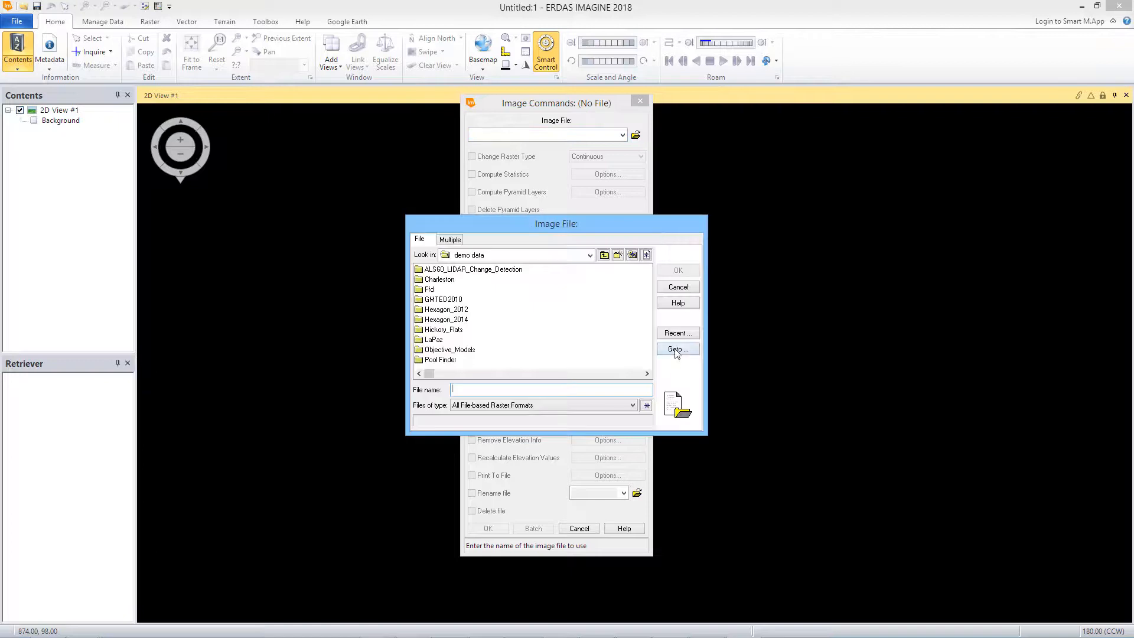
left_click(675, 350)
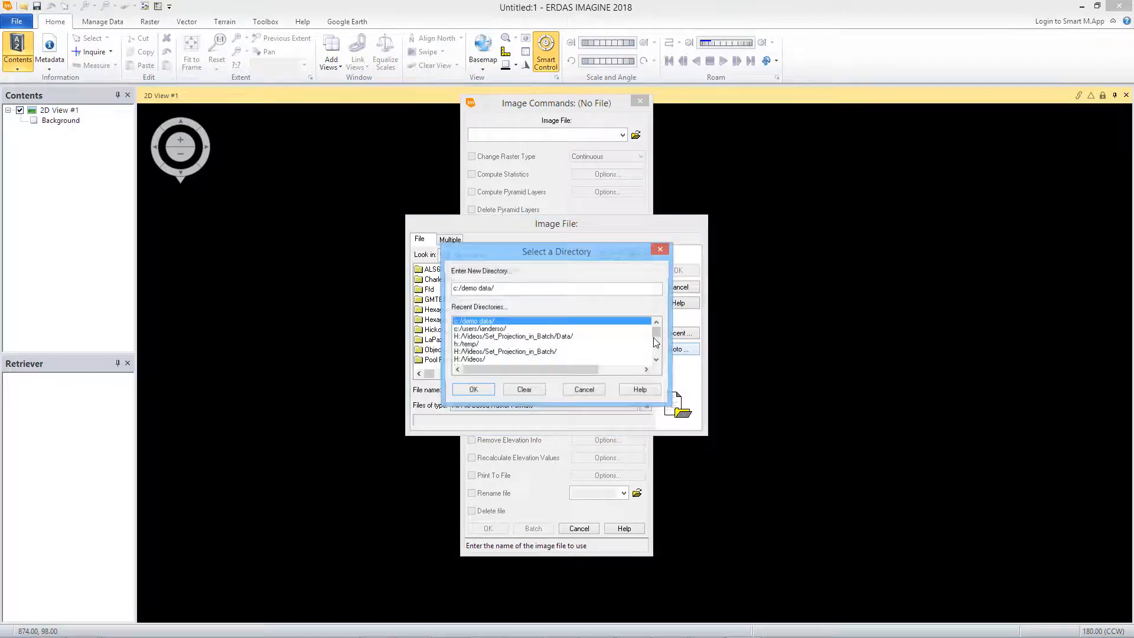
double_click(563, 337)
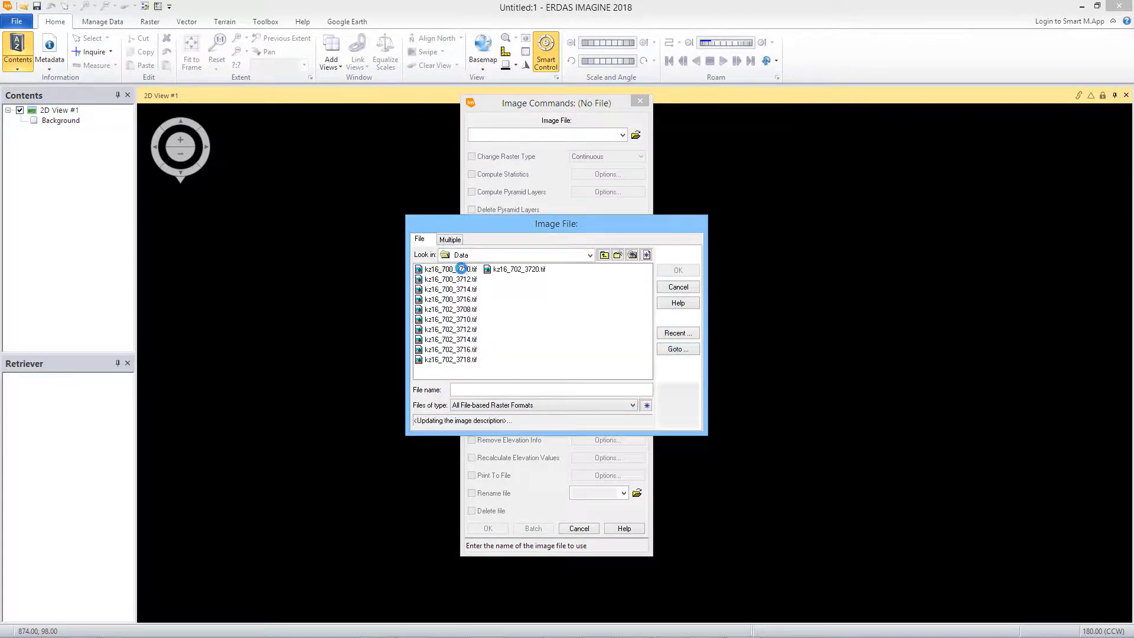
double_click(461, 268)
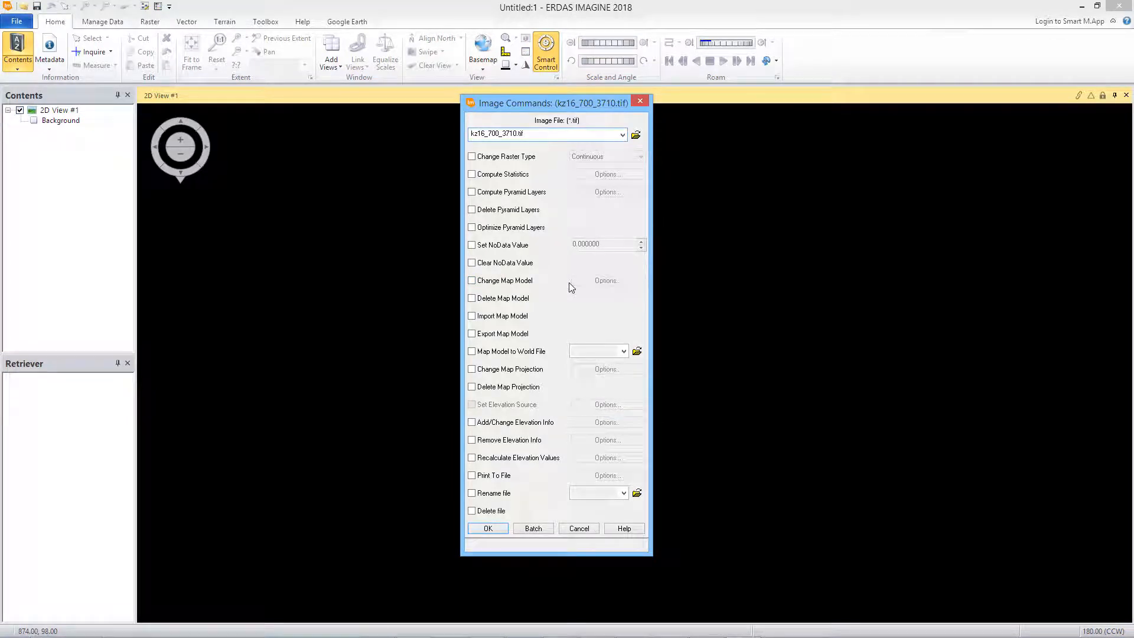
- Enable Change Map Model and set its units to Us_survey_feet and its projection to State Plane
left_click(472, 281)
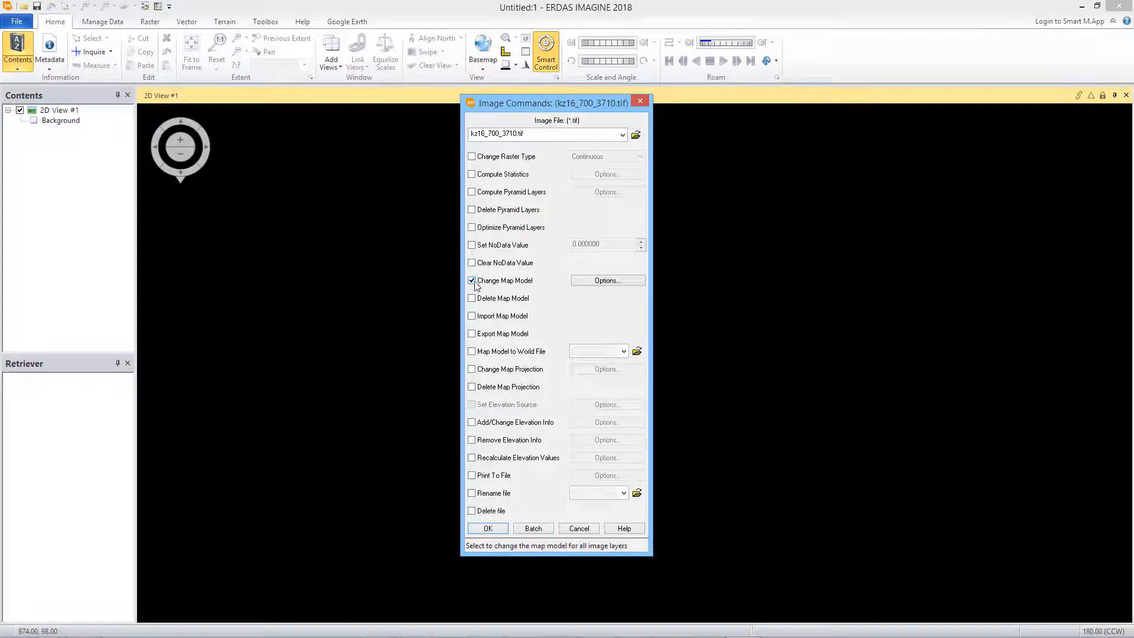
left_click(626, 281)
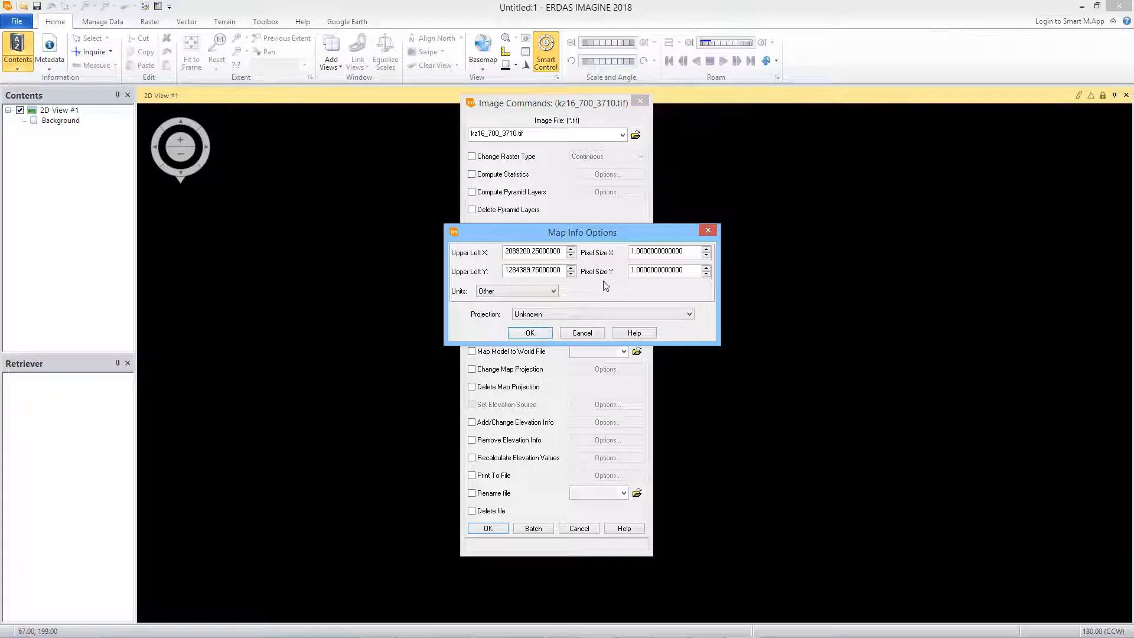
left_click(539, 292)
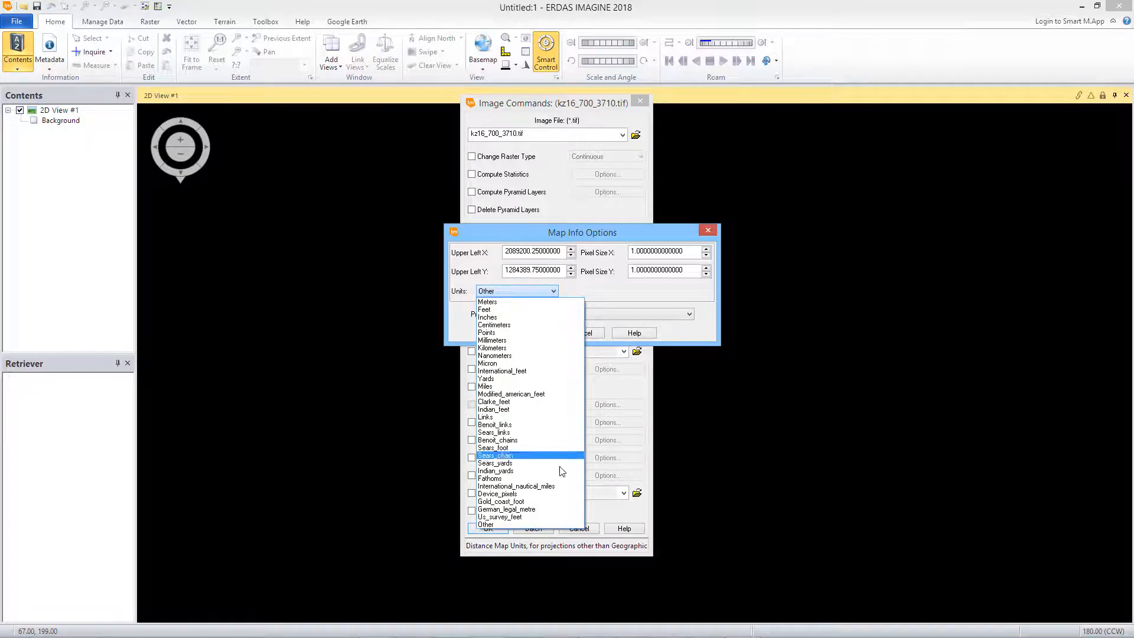
left_click(552, 516)
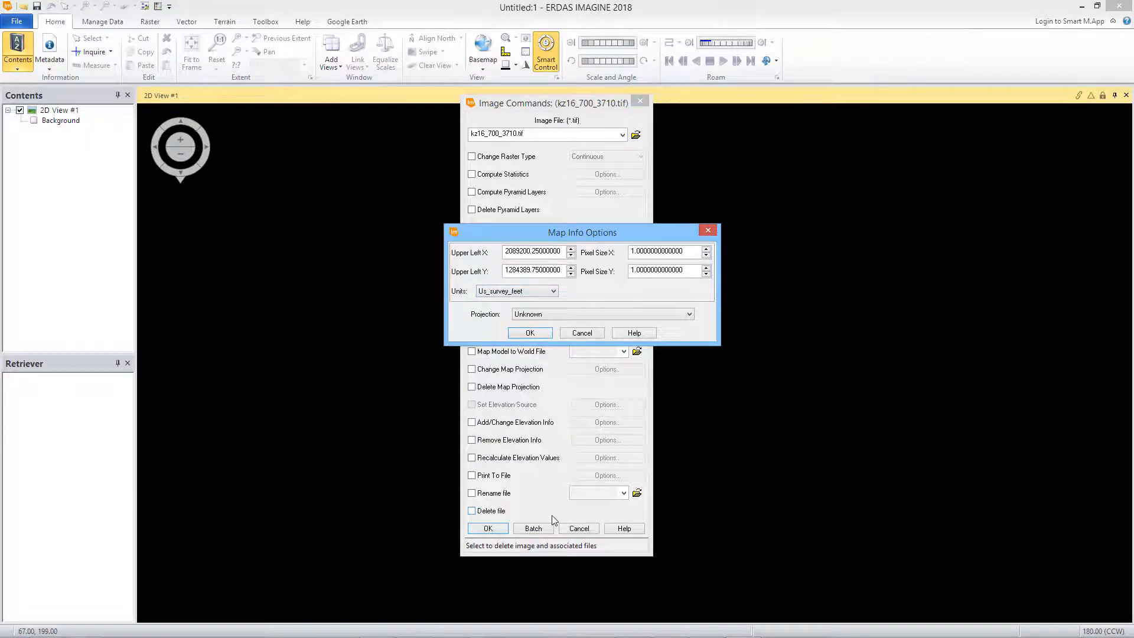
left_click(685, 315)
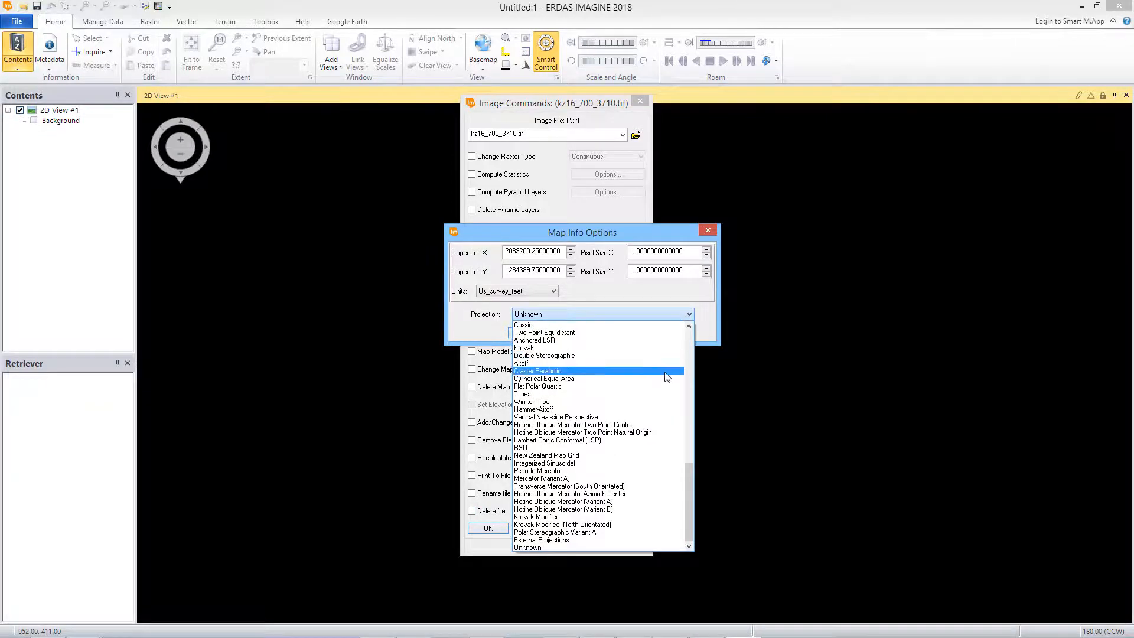
scroll(664, 374, "up", 15)
scroll(667, 376, "up", 2)
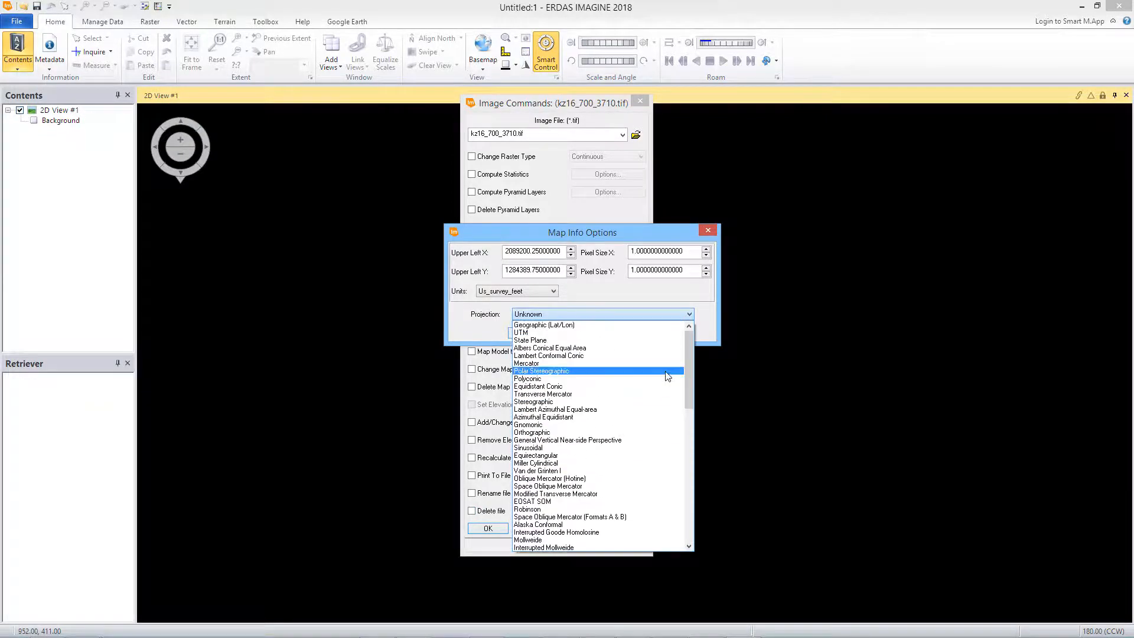
left_click(638, 340)
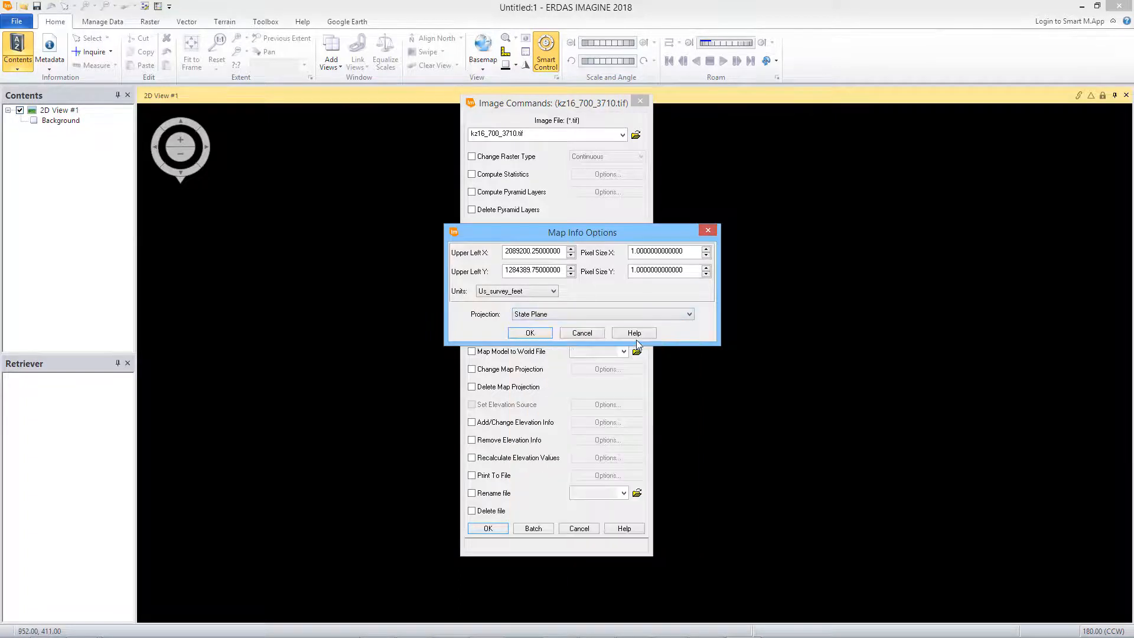
left_click(537, 333)
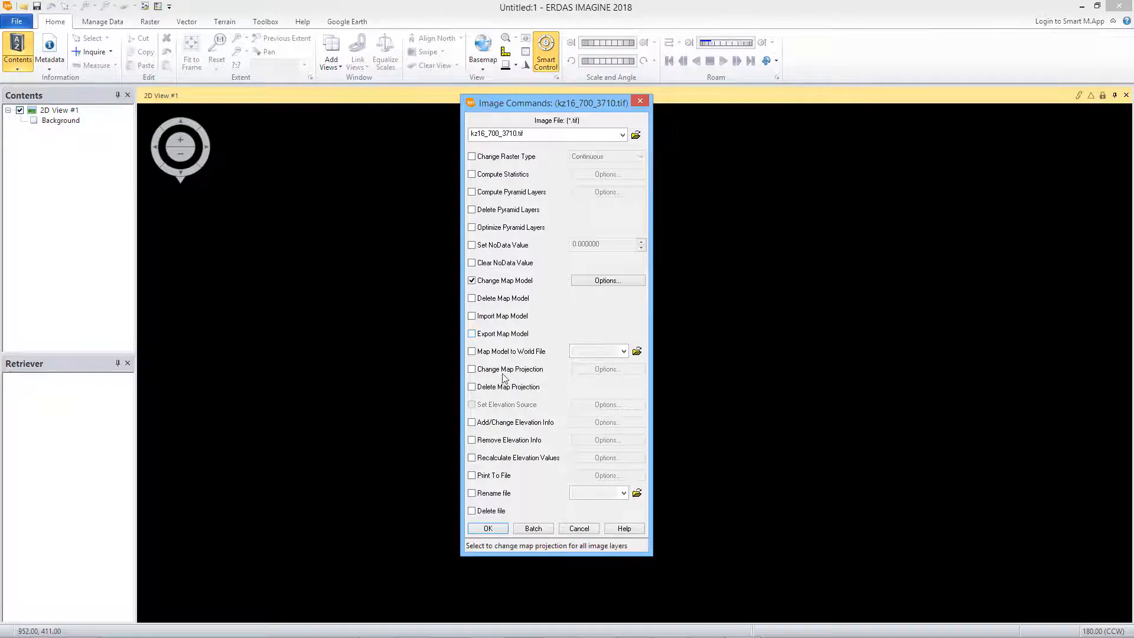
- Enable Change Map Projection and assign the custom projection found with EPSG code 2240
left_click(471, 370)
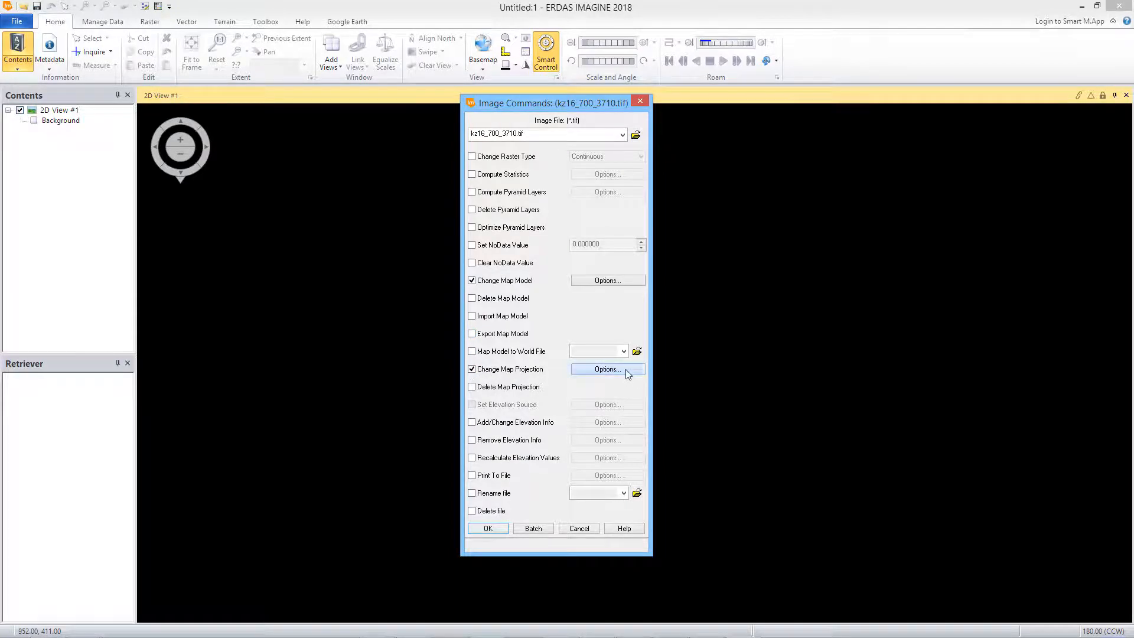
left_click(625, 370)
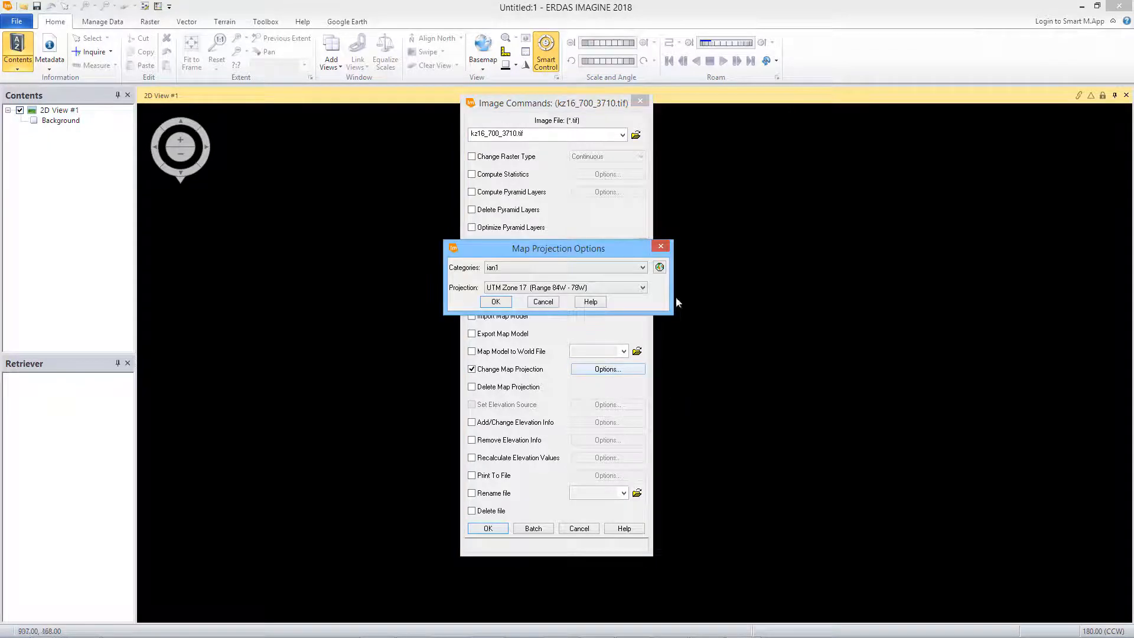
left_click(663, 268)
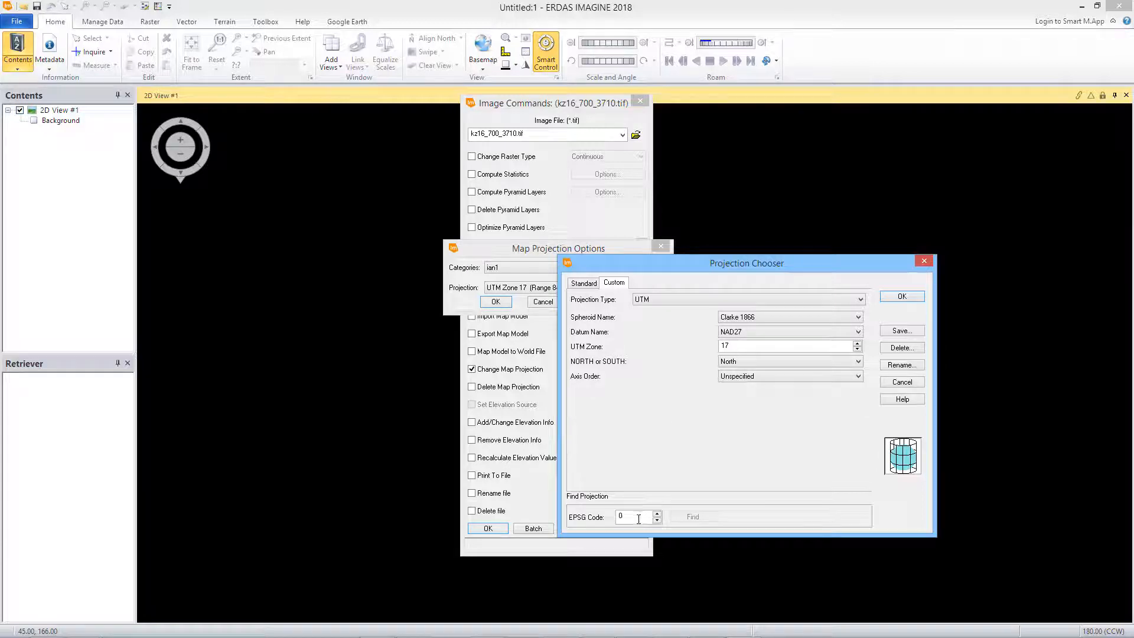
left_click_drag(637, 519, 605, 513)
type("2240")
left_click(693, 517)
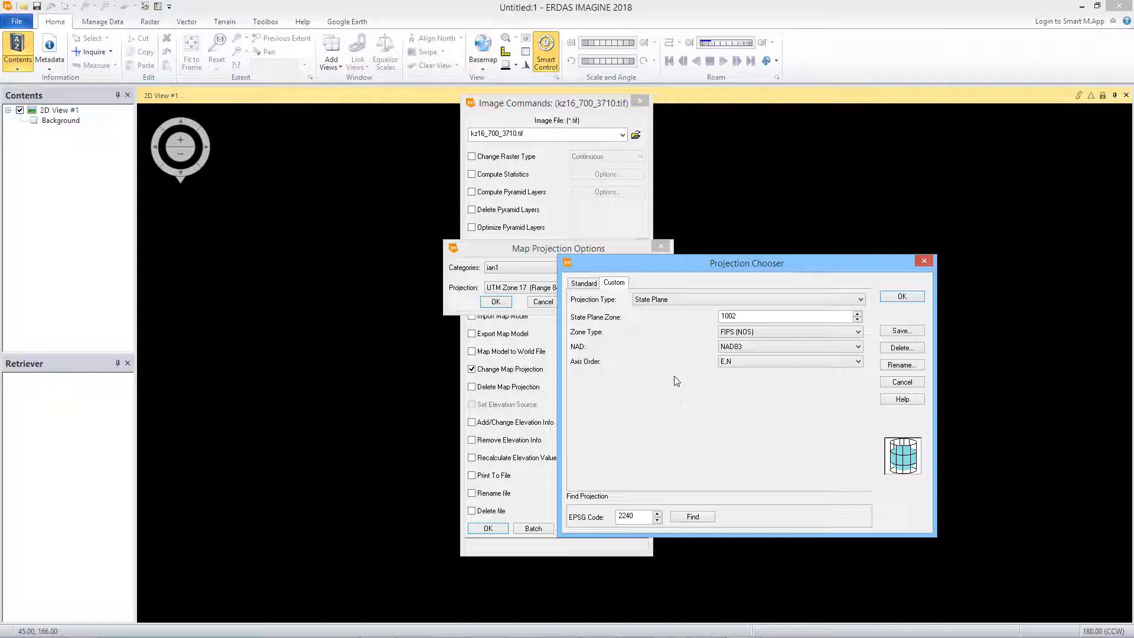
left_click(901, 297)
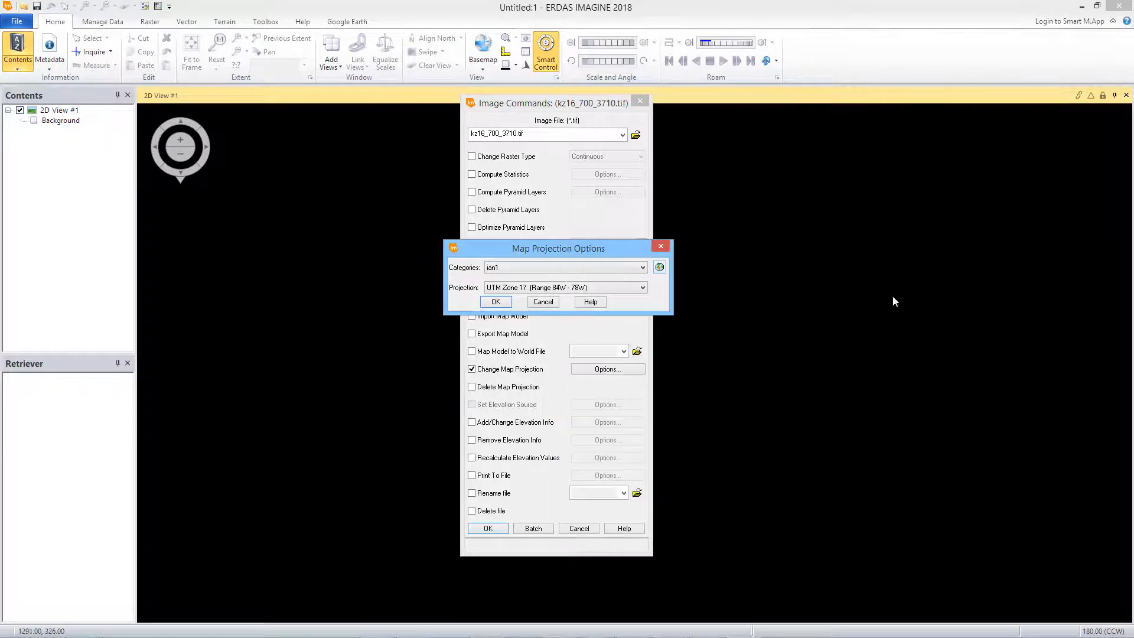
left_click(496, 302)
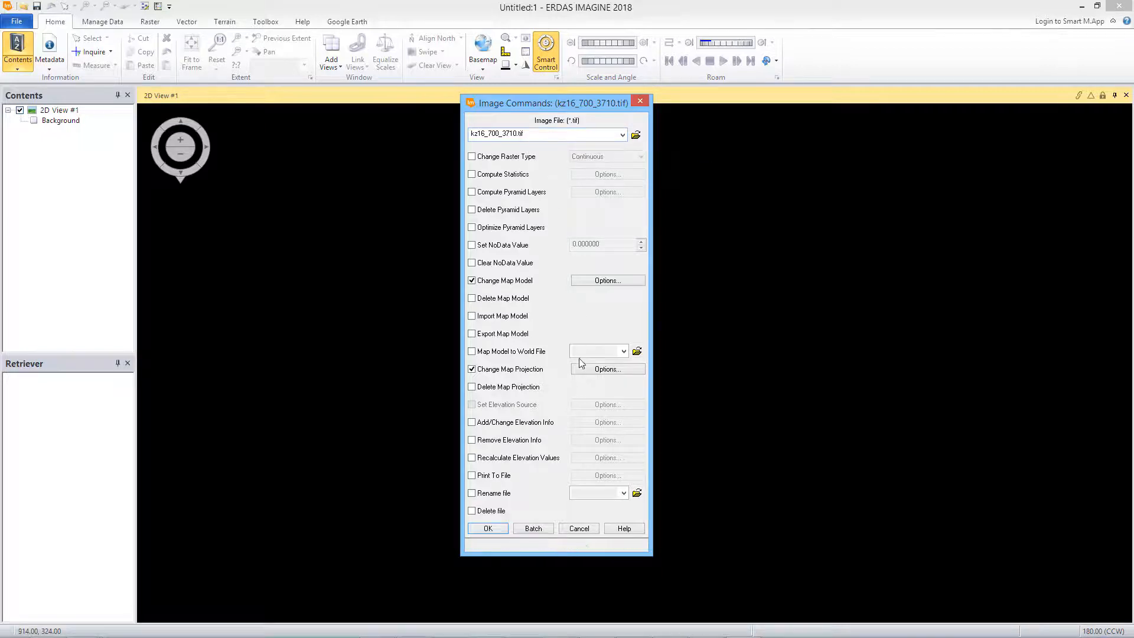
- Send the image commands to the Batch Command Editor and widen its window to show the full command line
left_click(549, 529)
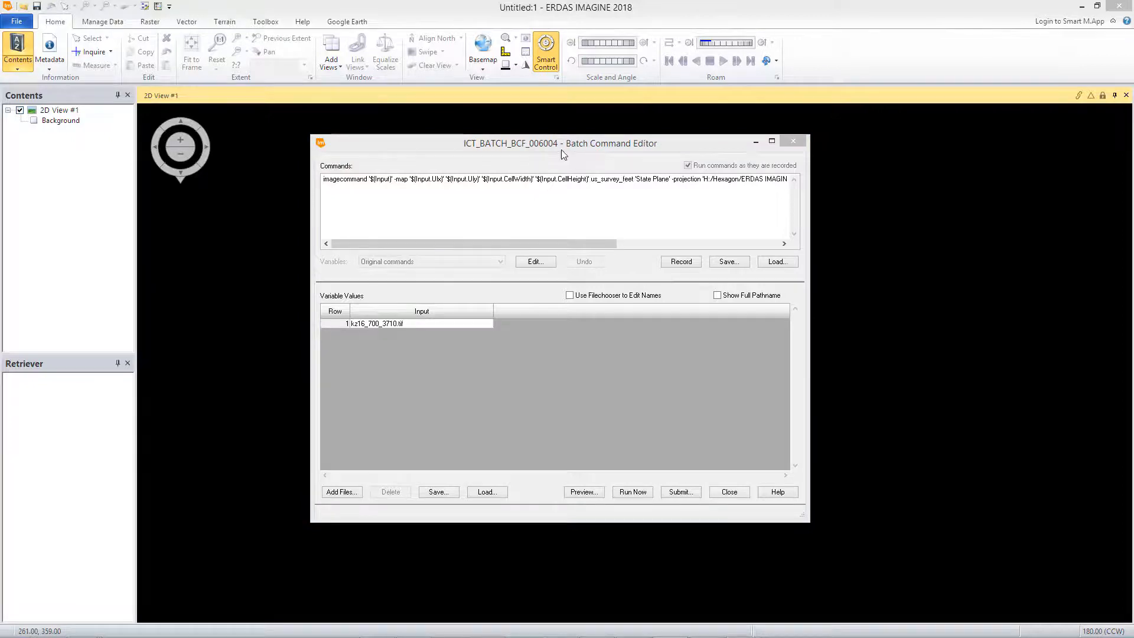
left_click_drag(561, 150, 362, 128)
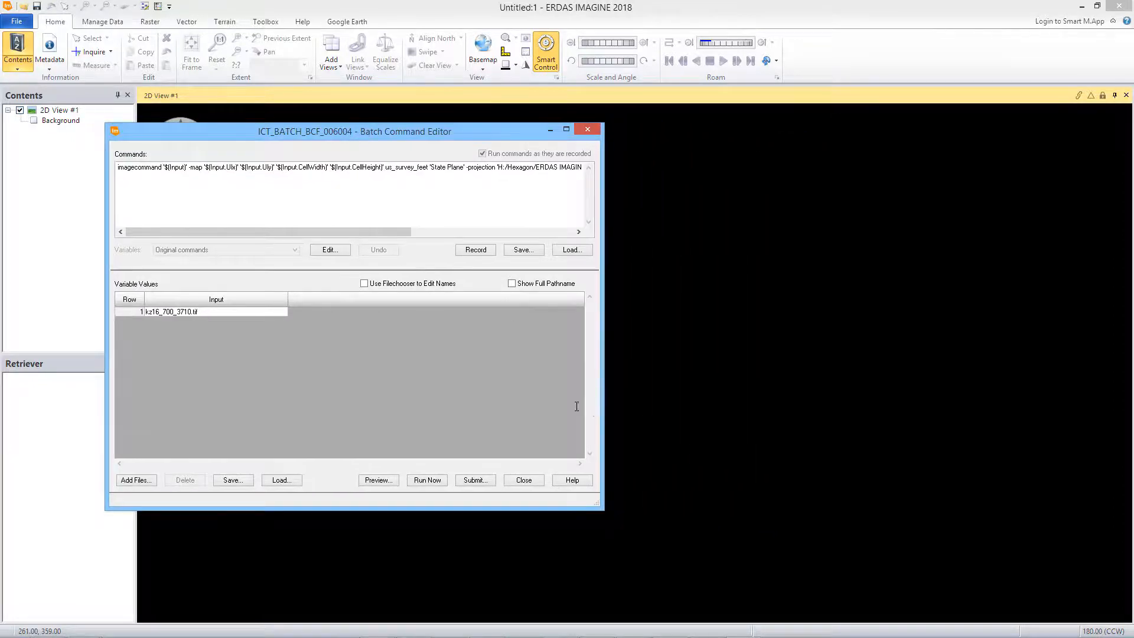
left_click_drag(603, 390, 932, 424)
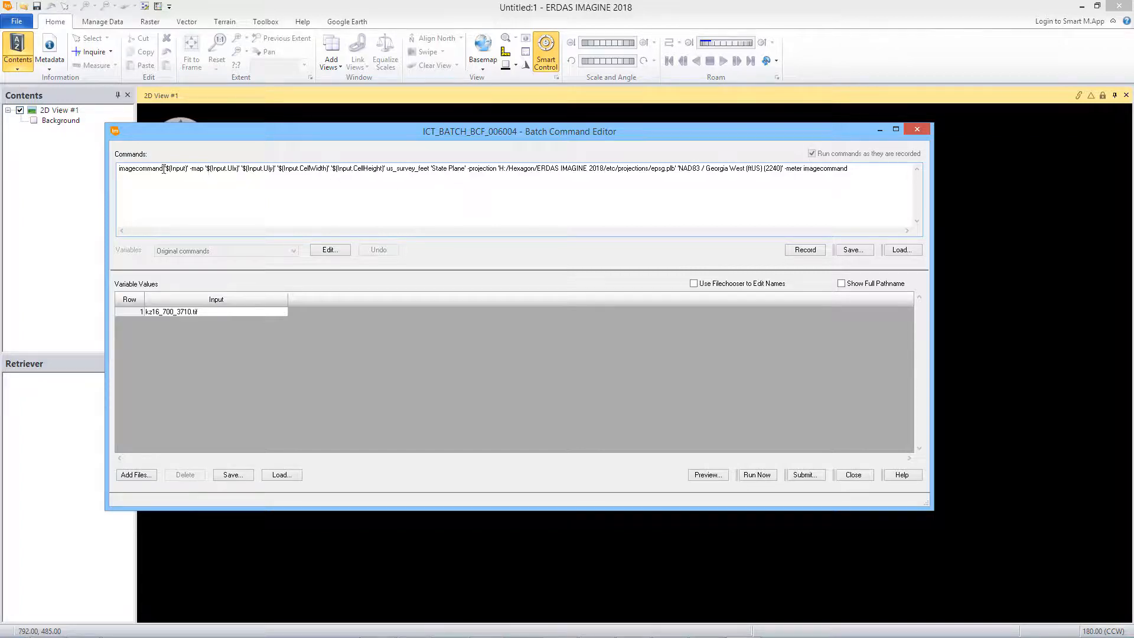
- Examine the input variable, map units and projection arguments in the recorded batch command line
left_click_drag(165, 169, 193, 171)
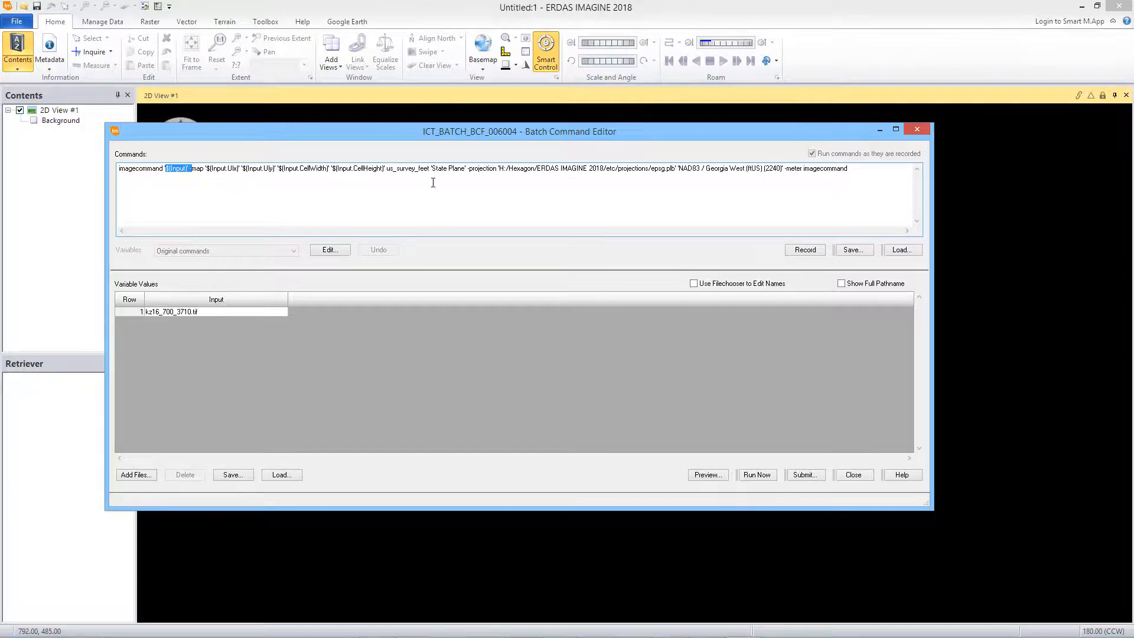
left_click_drag(387, 169, 431, 170)
left_click_drag(784, 169, 498, 171)
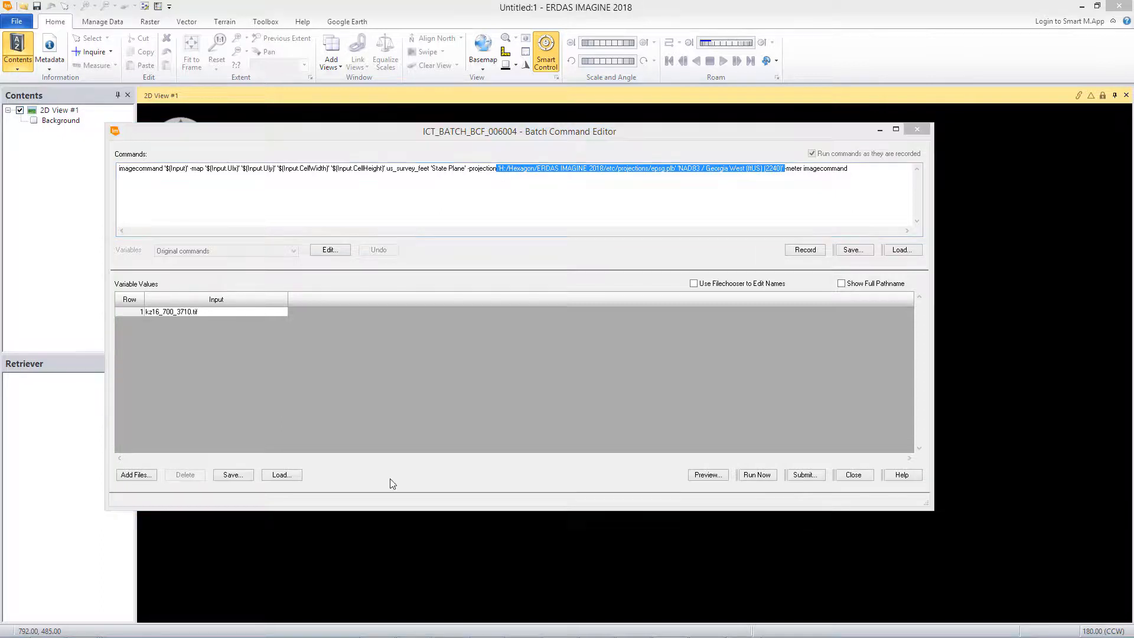
left_click(401, 175)
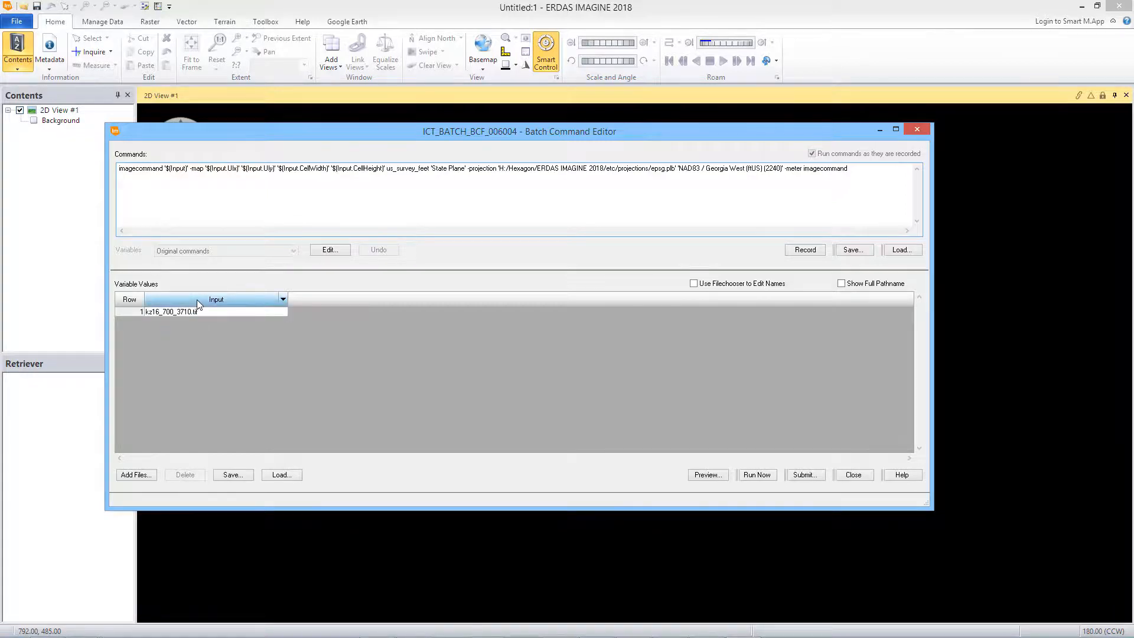
- Add the files from kz16_700_3712.tif through kz16_702_3720.tif in the data folder to the batch inputs
left_click(133, 475)
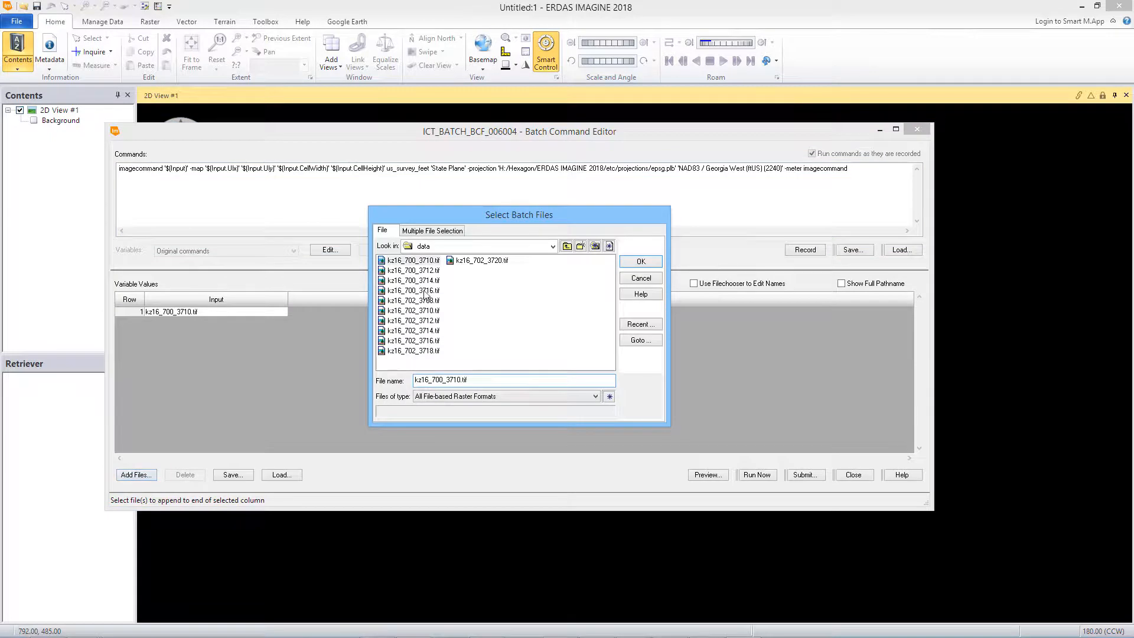
left_click(410, 271)
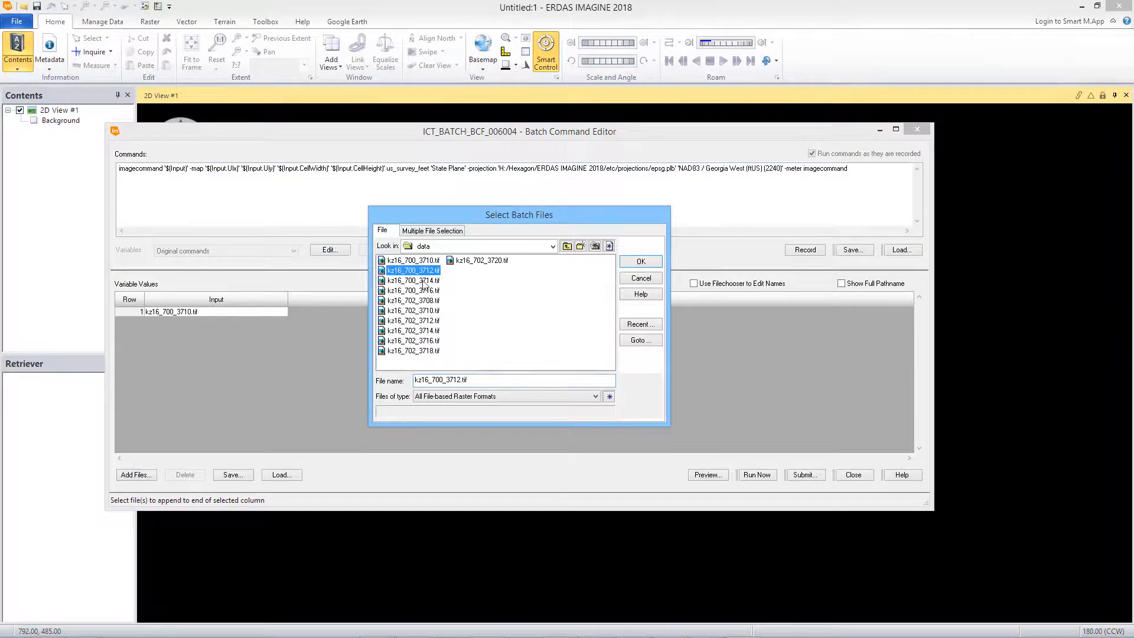
left_click(474, 261, "shift")
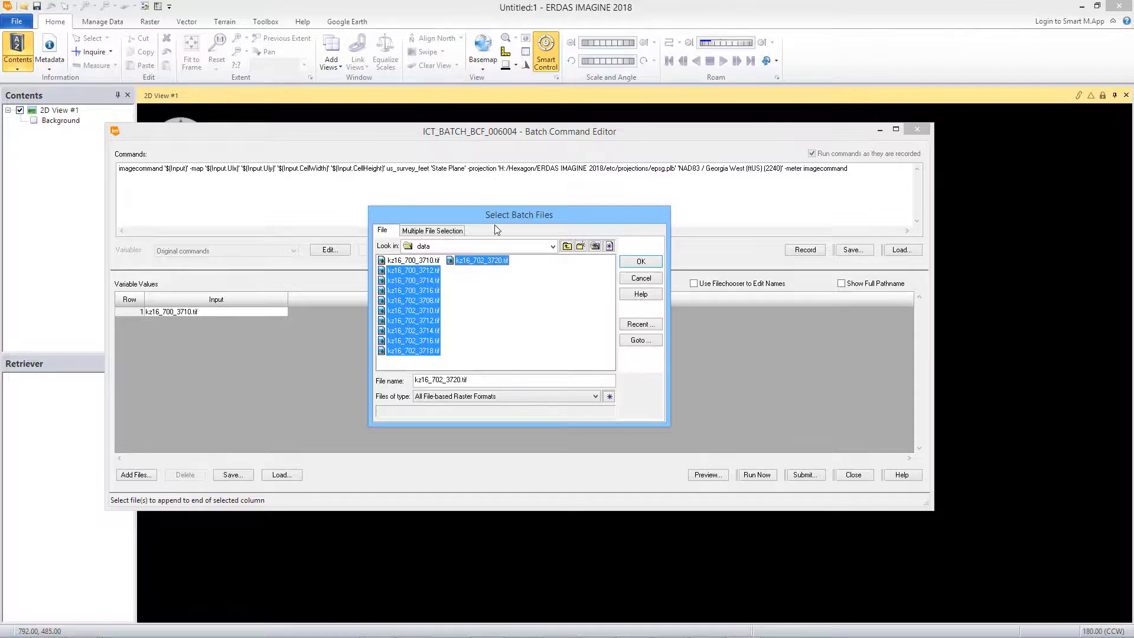
left_click(639, 263)
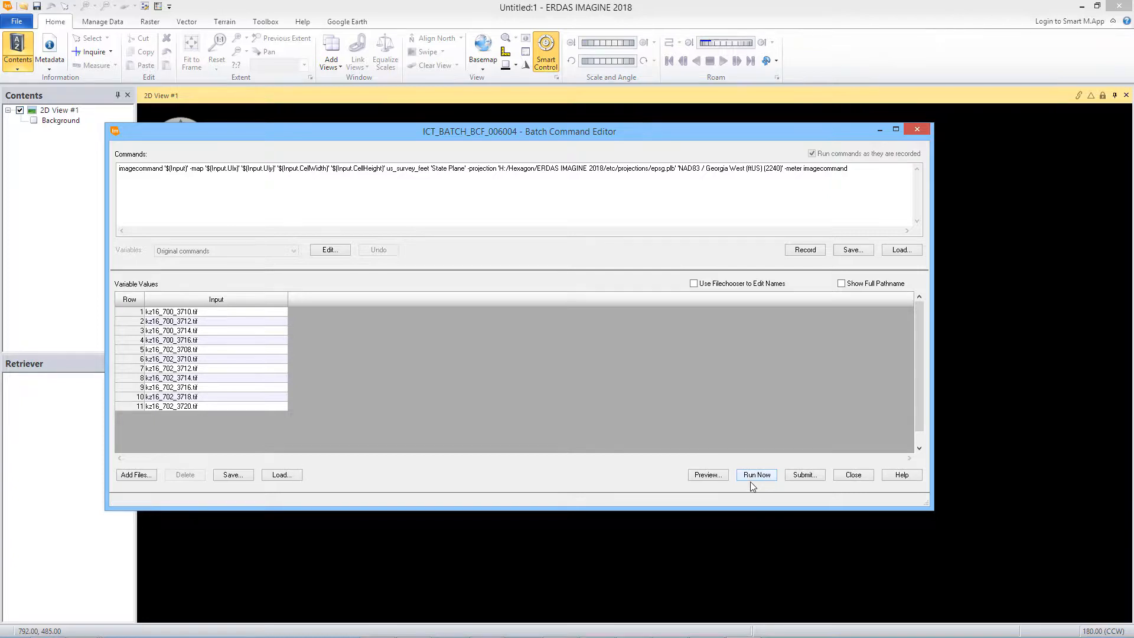
- Submit the batch for immediate processing with more simultaneous processes and the command editor set to close, and dismiss the Process List when finished
left_click(816, 476)
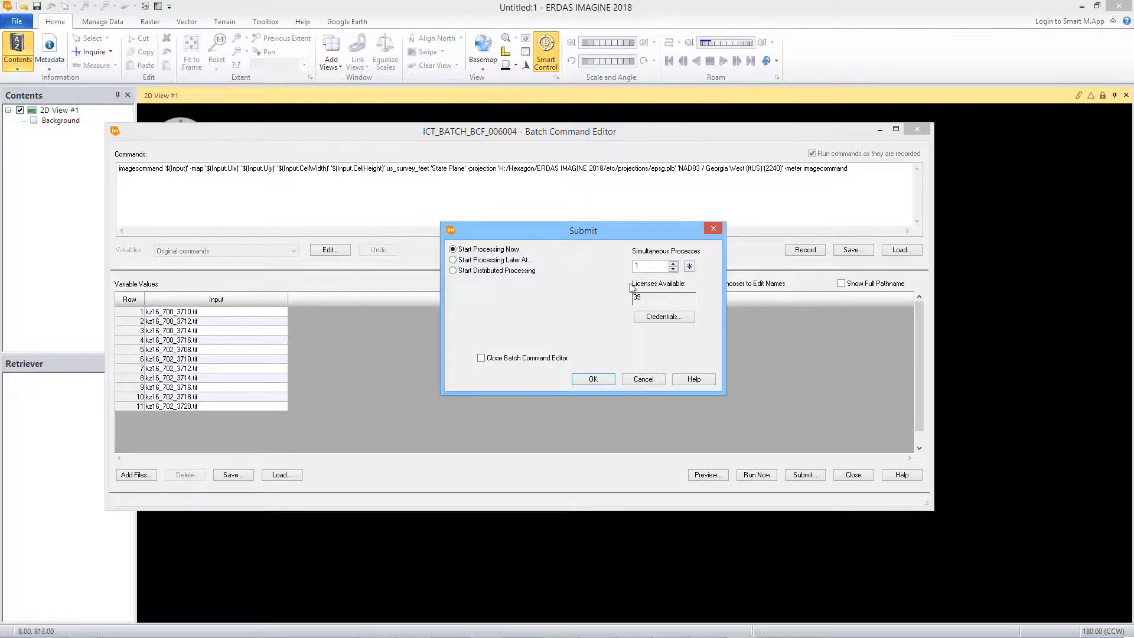
left_click(673, 264)
left_click(479, 358)
left_click(605, 383)
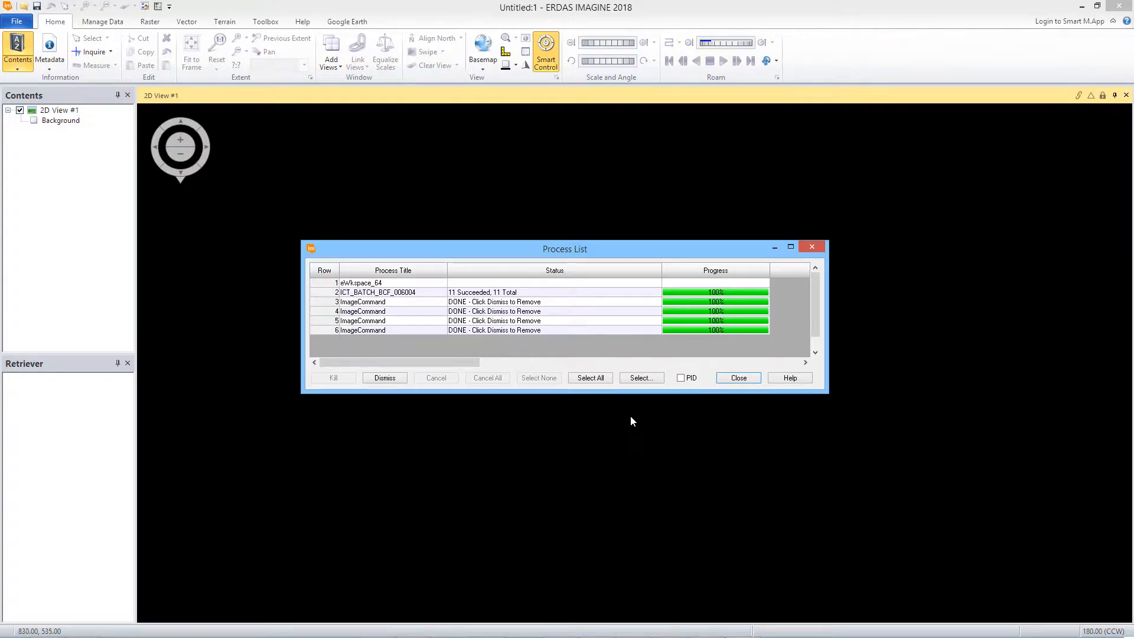
left_click(739, 378)
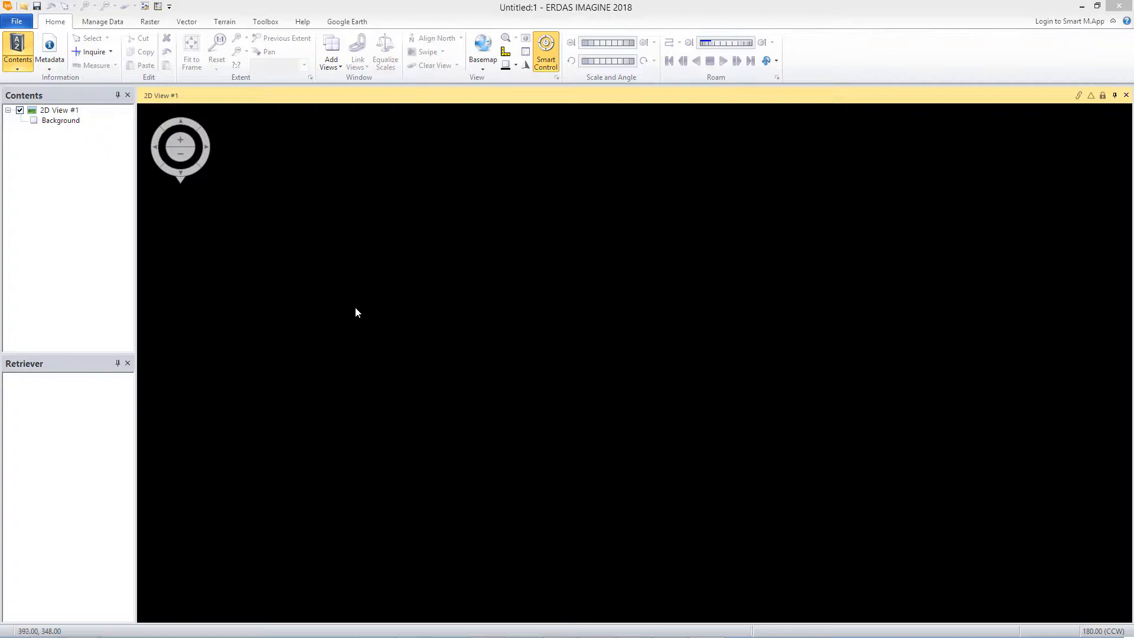
- Open the recent image kz16_700_3710.tif in the 2D view and bring up its image metadata
left_click(16, 23)
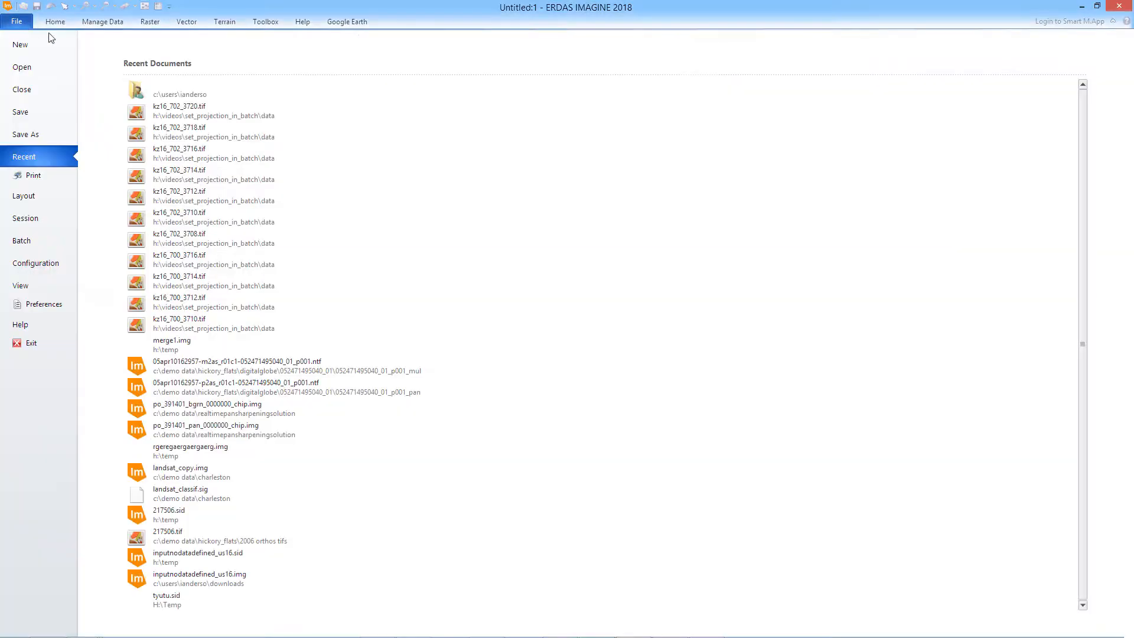
left_click(192, 320)
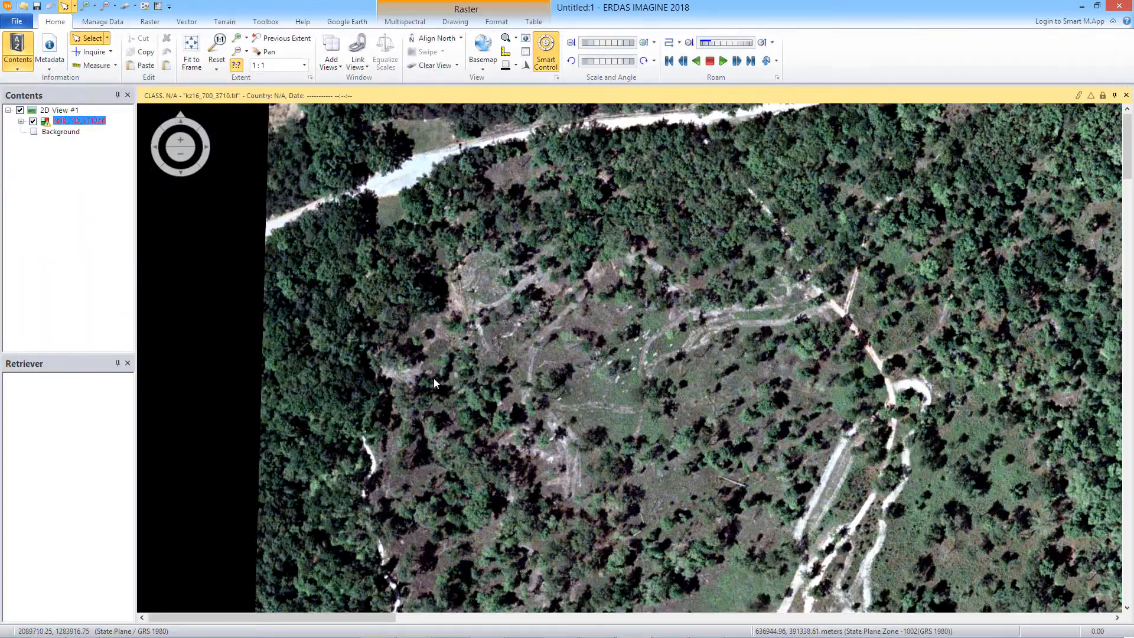
left_click_drag(696, 412, 549, 380)
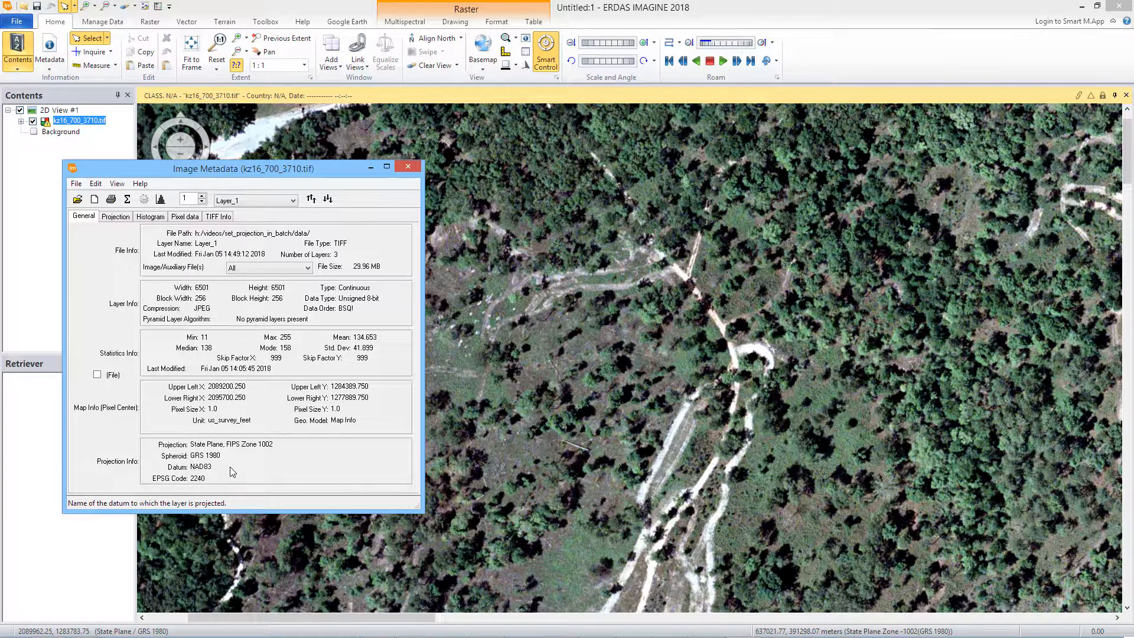
- Open a second Image Metadata window and load the recent file kz16_702_3714.tif into it
left_click(95, 199)
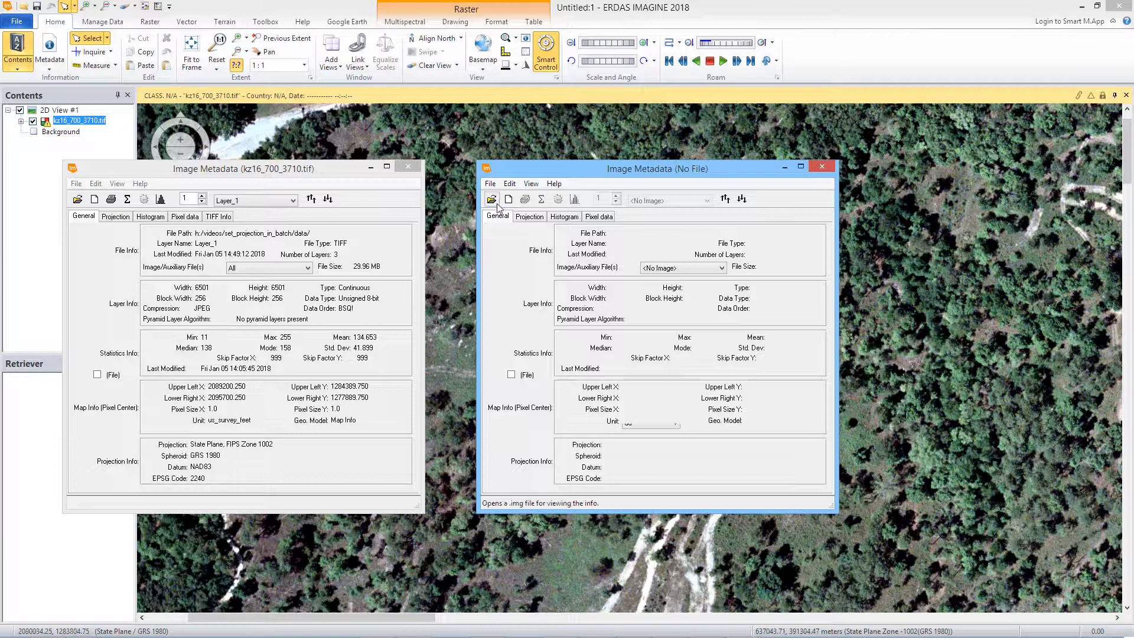
left_click(491, 200)
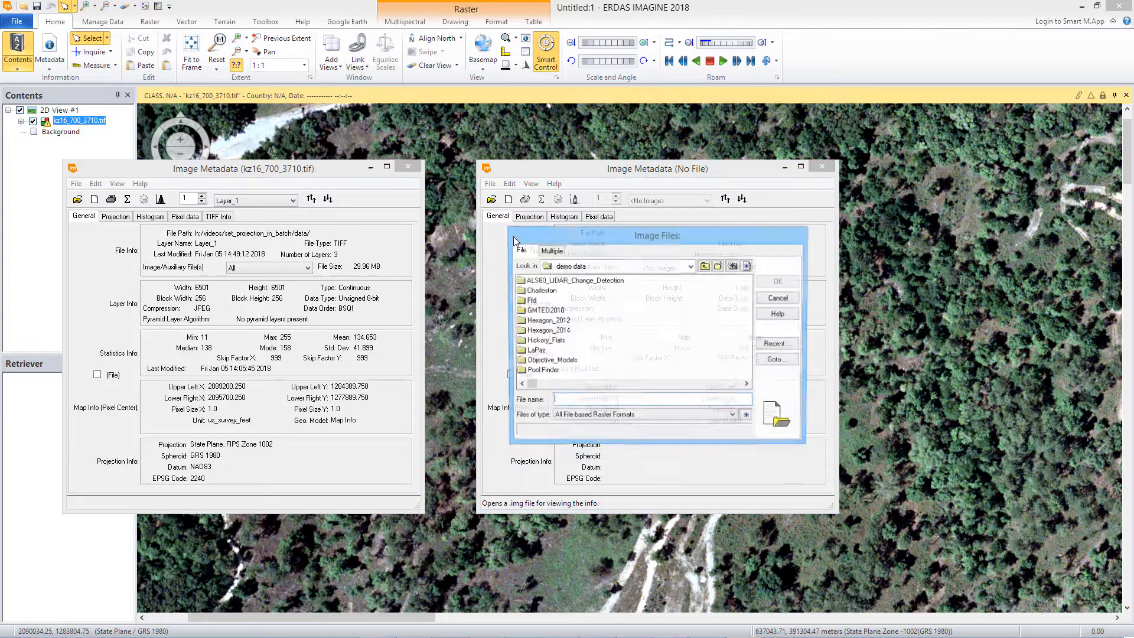
left_click(772, 345)
double_click(634, 343)
left_click(778, 281)
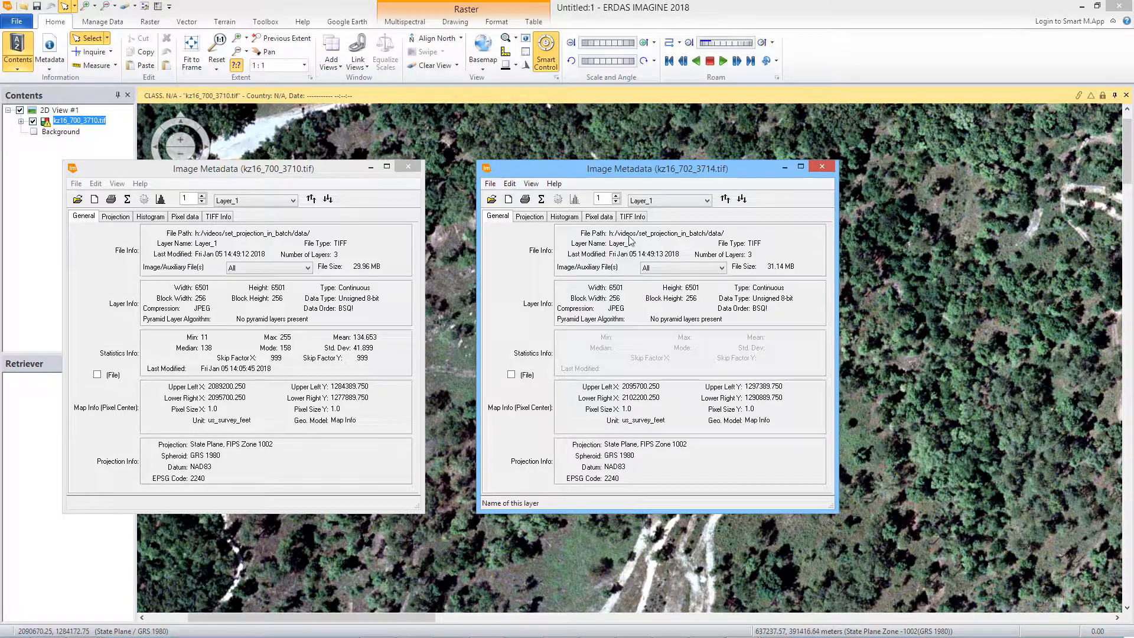
- Examine the TIFF tags and GeoTIFF keys of the main image in the kz16_702_3714.tif metadata
left_click(640, 219)
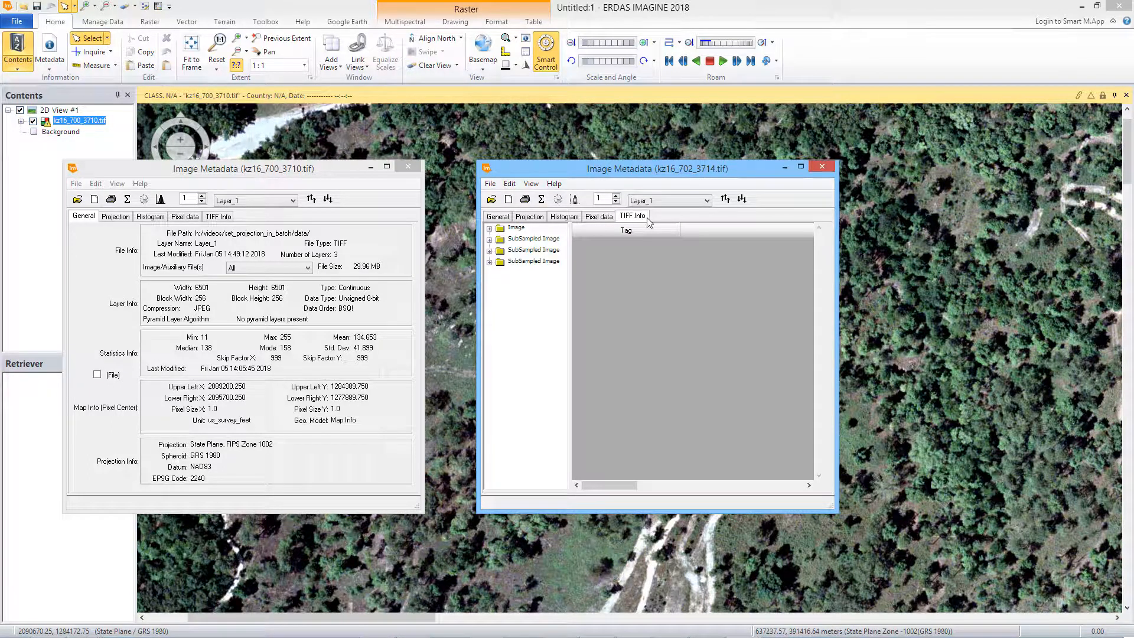
left_click(489, 229)
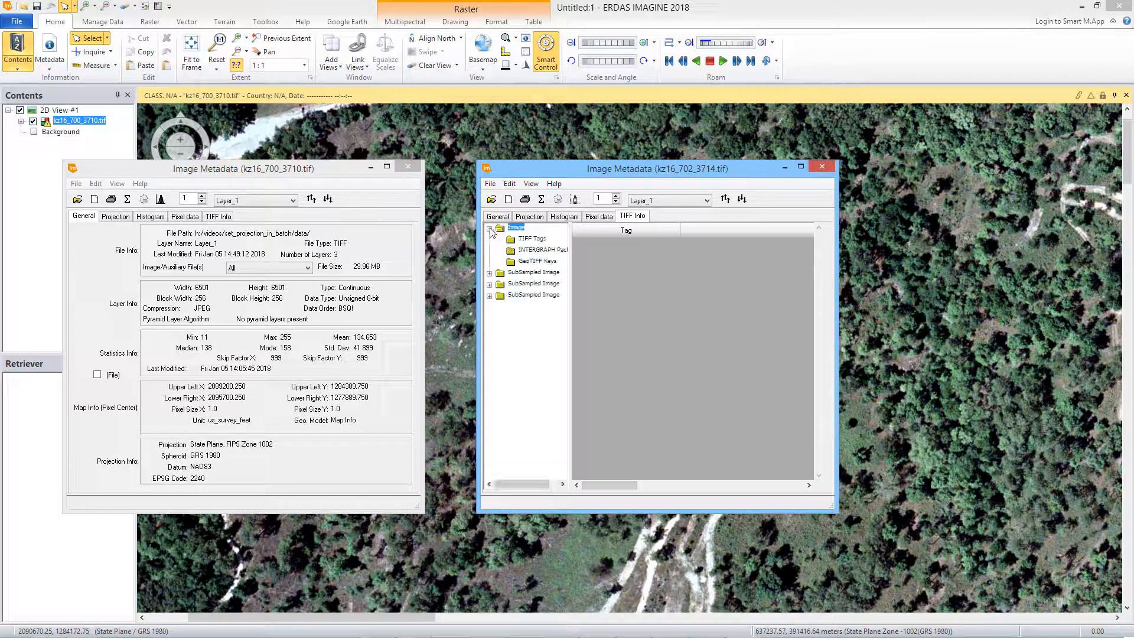
left_click(529, 239)
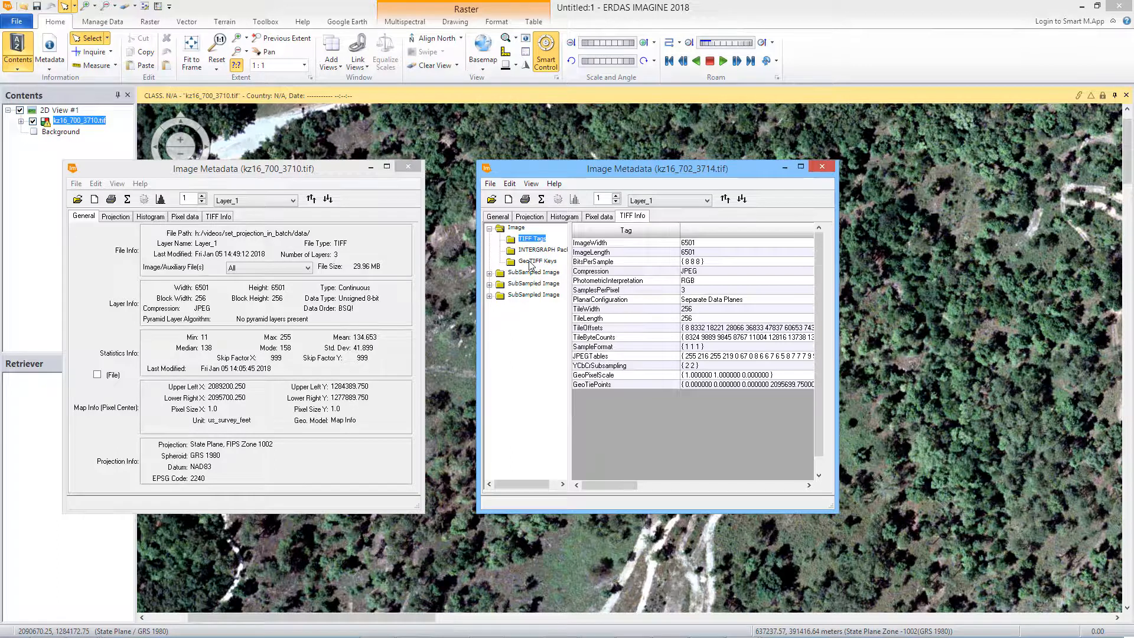
left_click(532, 262)
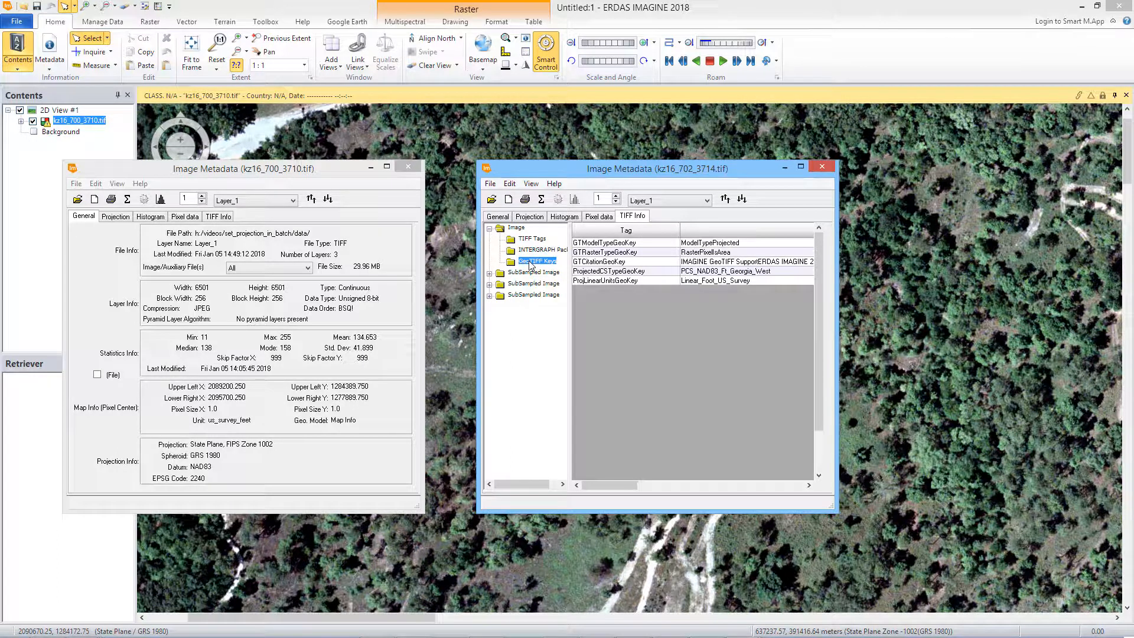